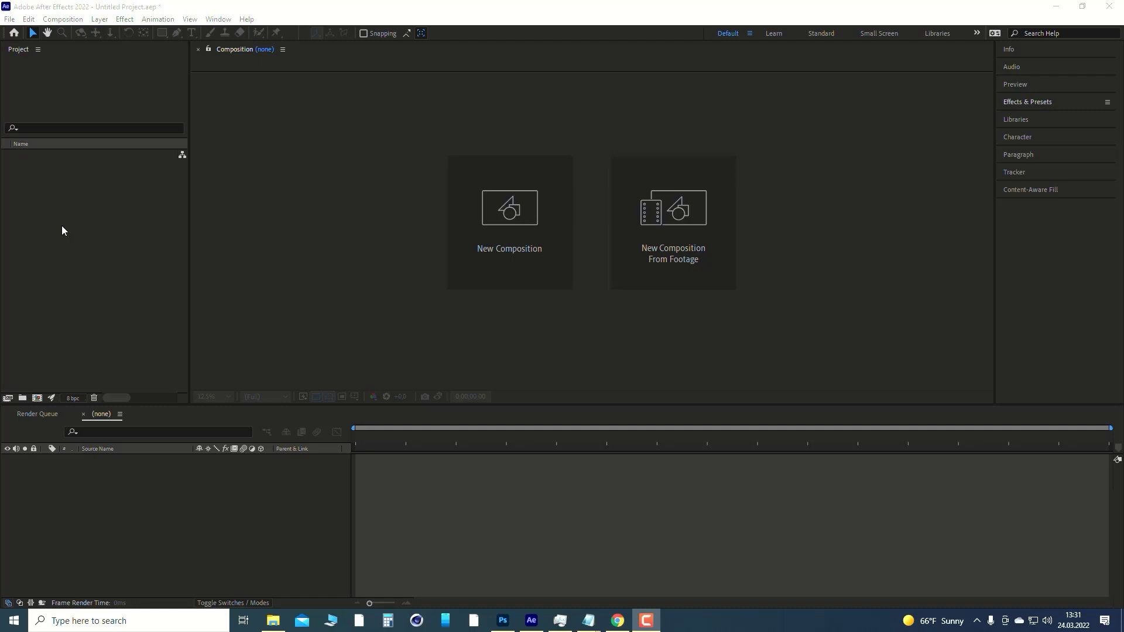
# Import the red brick image 20001 from the Lego bricks IMG folder into the project as footage.
pyautogui.click(63, 228)
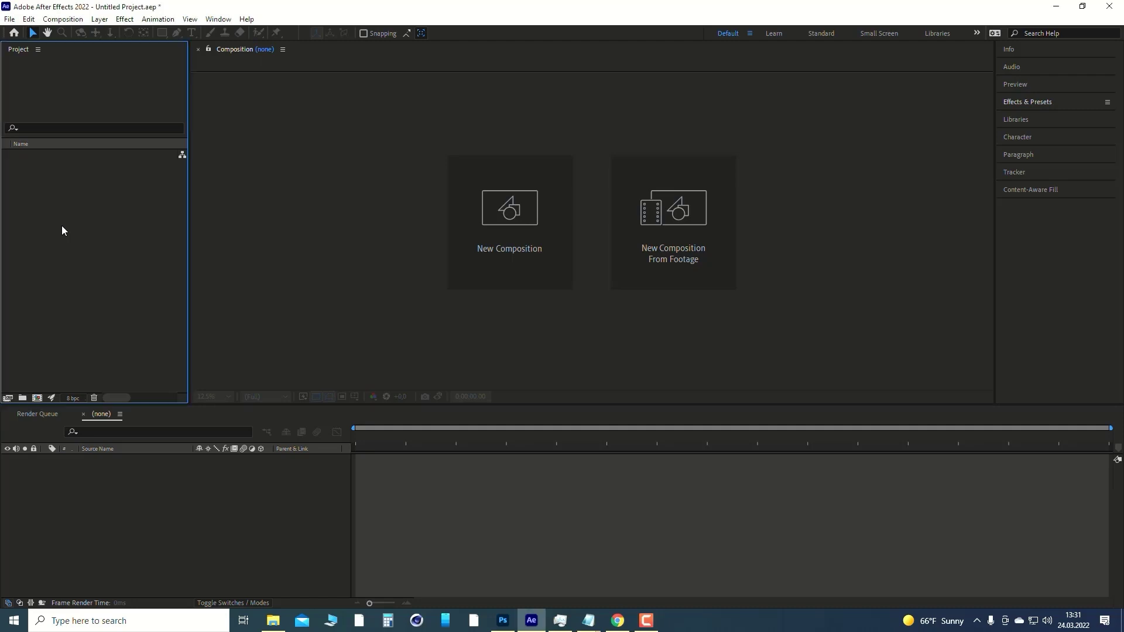
pyautogui.rightClick(115, 228)
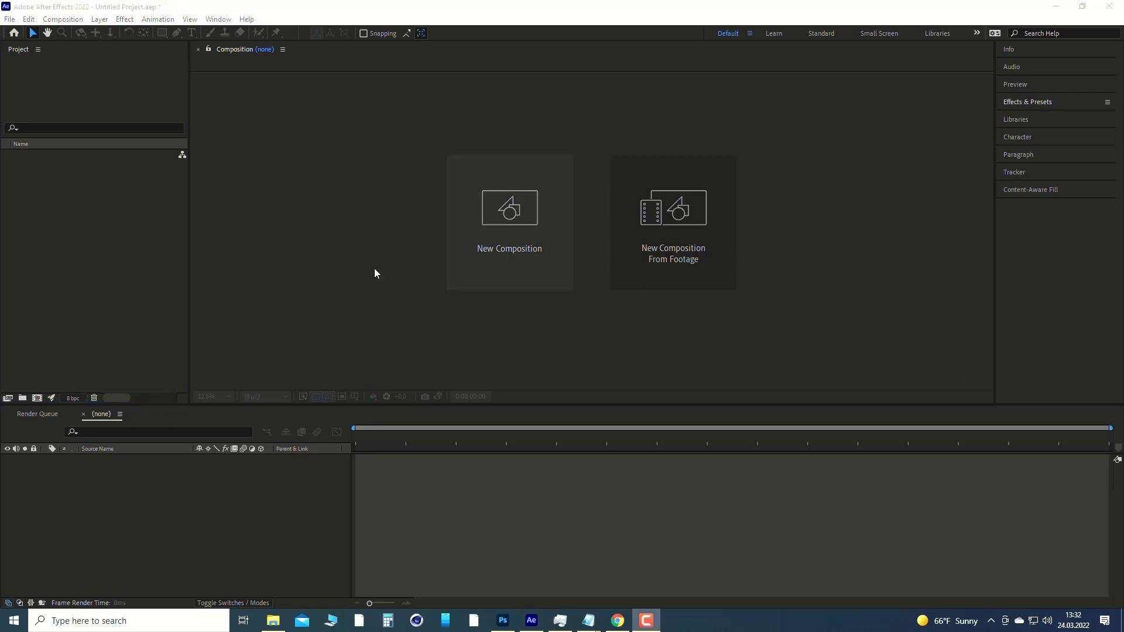
pyautogui.rightClick(66, 242)
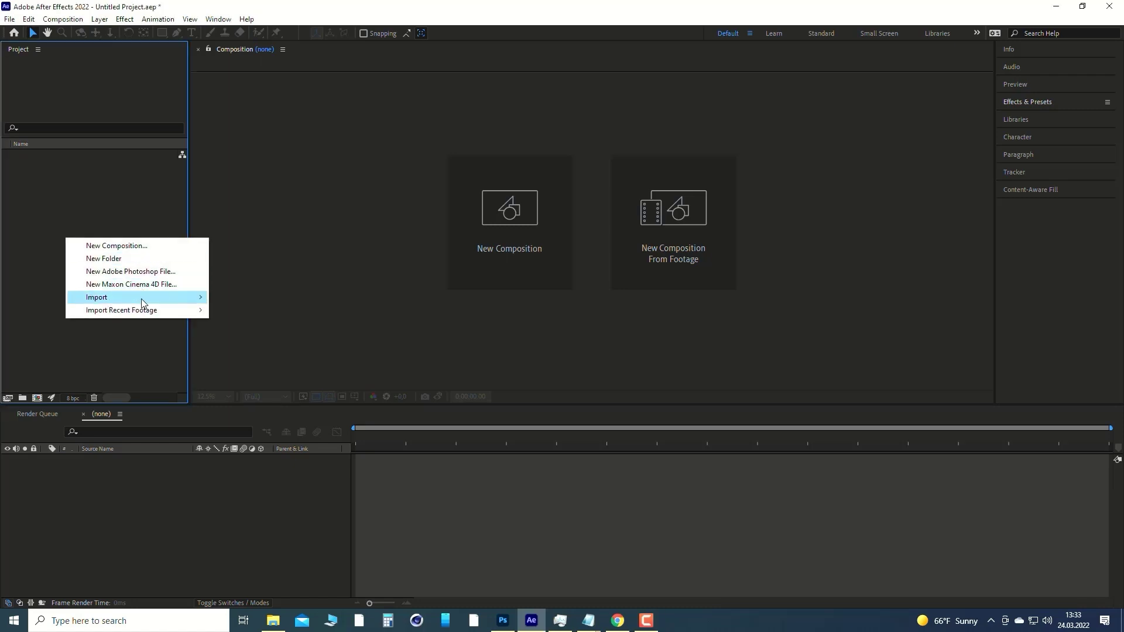
pyautogui.moveTo(142, 302)
pyautogui.click(237, 296)
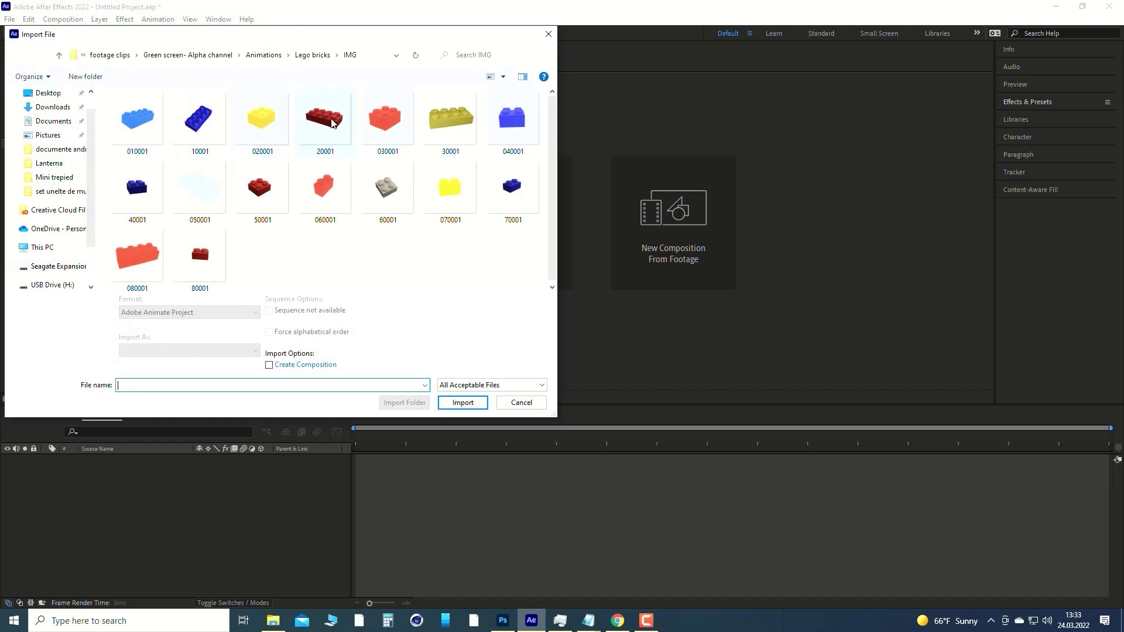
pyautogui.click(331, 122)
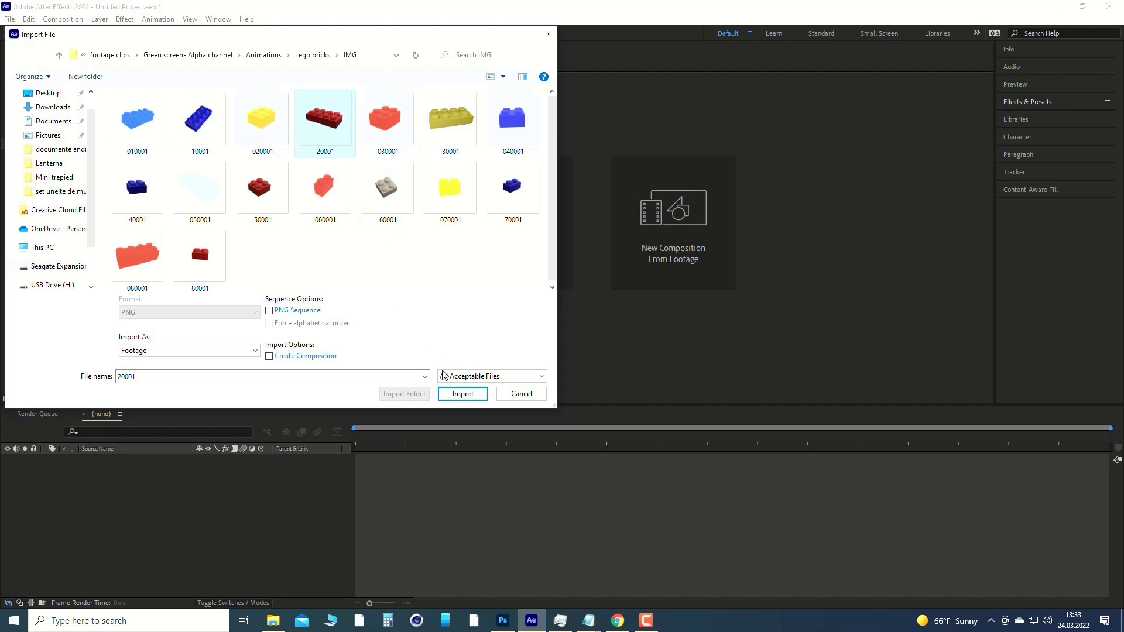
pyautogui.click(468, 397)
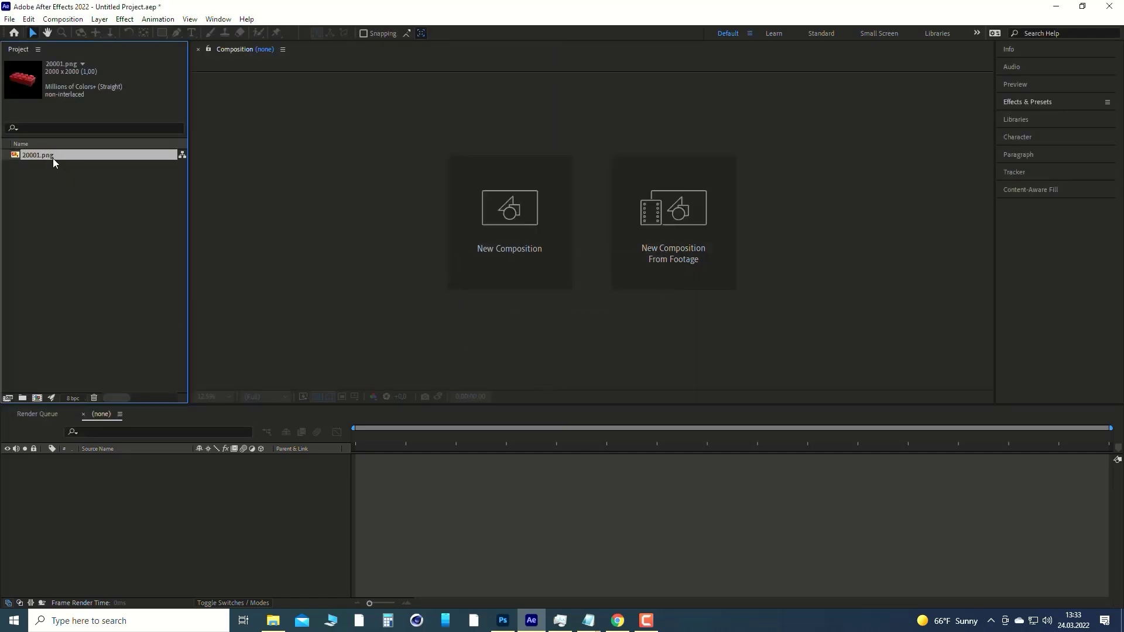
# Switch to File Explorer and add the DJI_0013 clip from the Set 02 Magura (13) folder to the After Effects project.
pyautogui.click(271, 622)
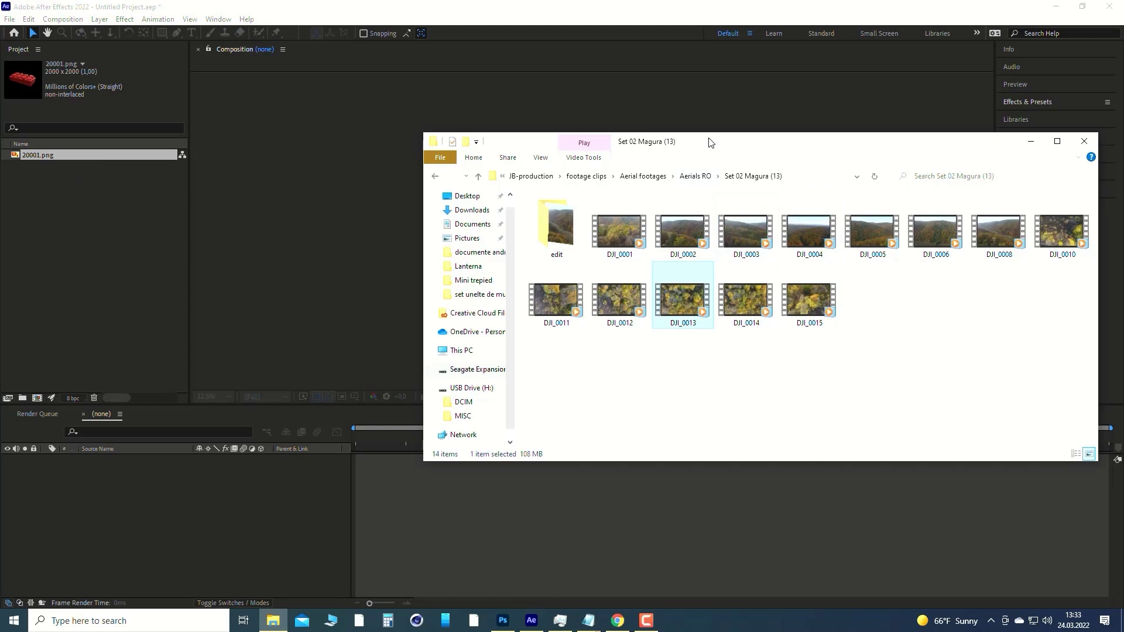
pyautogui.moveTo(691, 140); pyautogui.dragTo(610, 122)
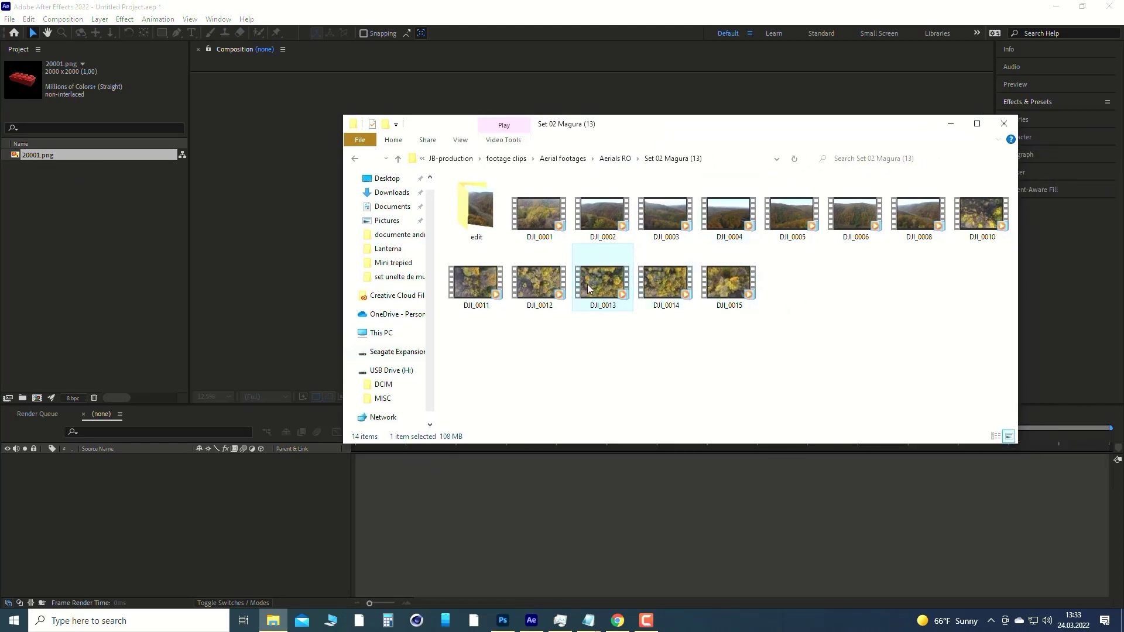
pyautogui.moveTo(600, 283); pyautogui.dragTo(83, 287)
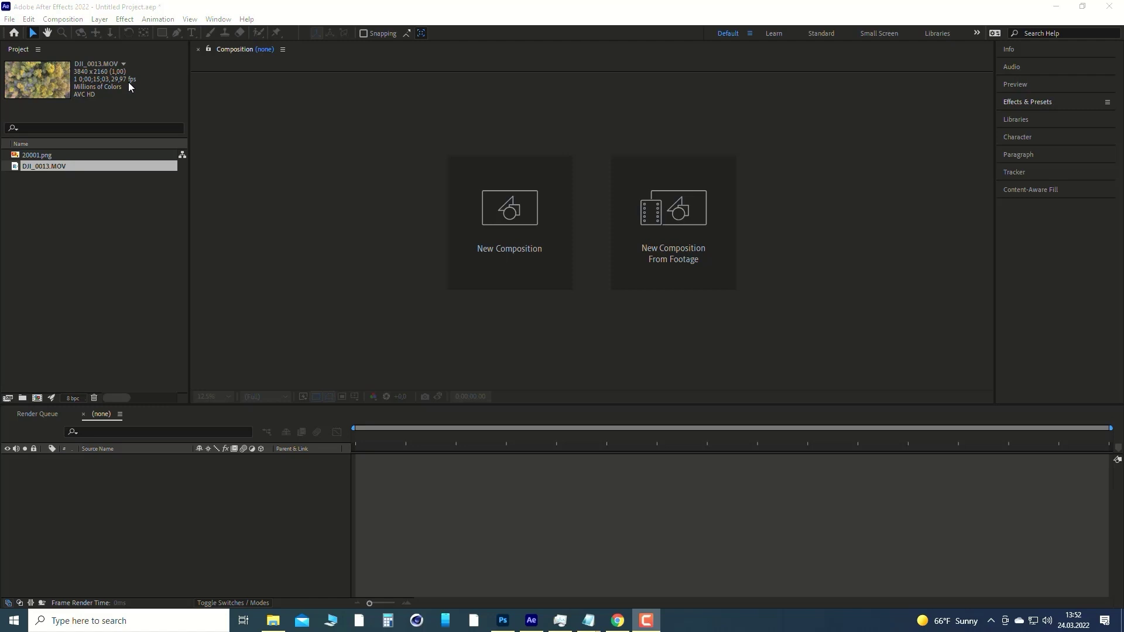
# Inspect the footage details of 20001.png and DJI_0013.MOV in the project.
pyautogui.click(35, 156)
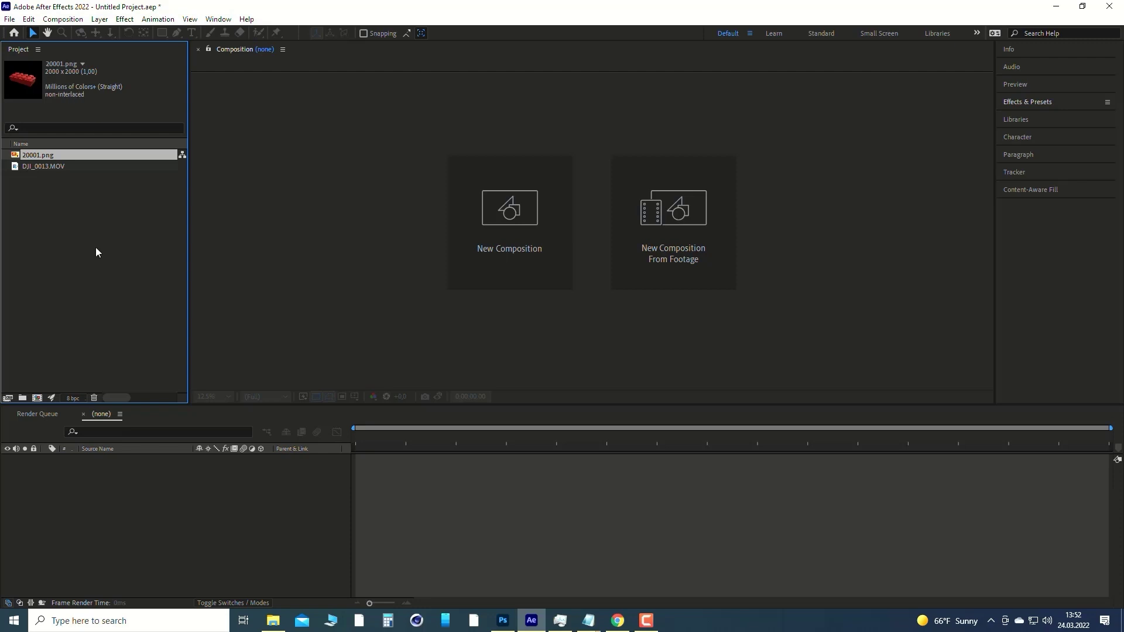
pyautogui.click(66, 256)
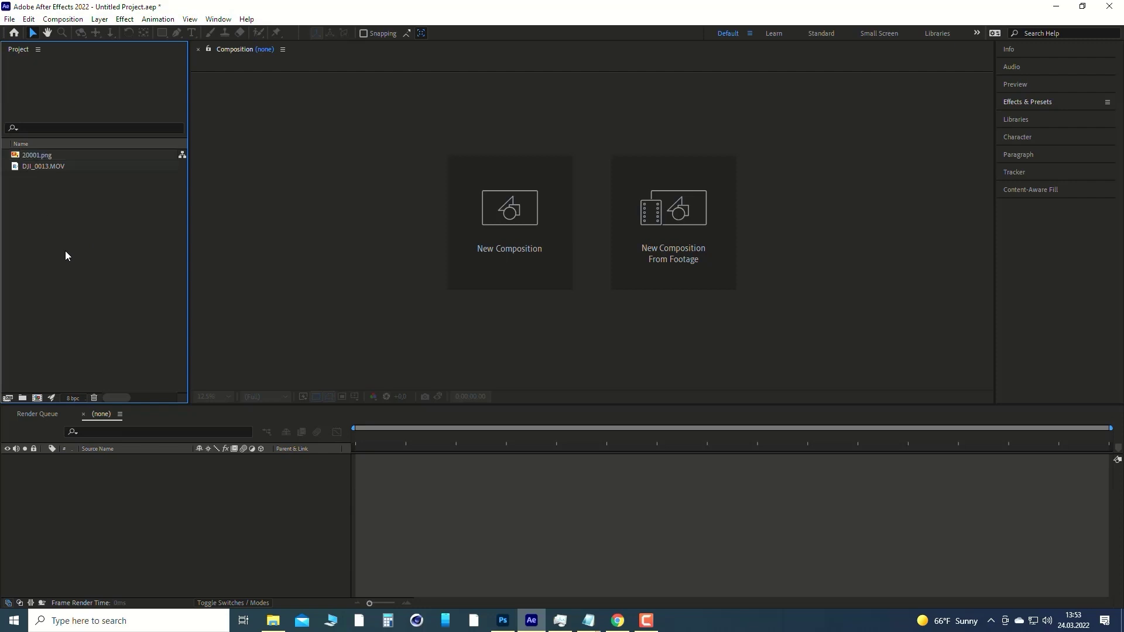
pyautogui.click(40, 167)
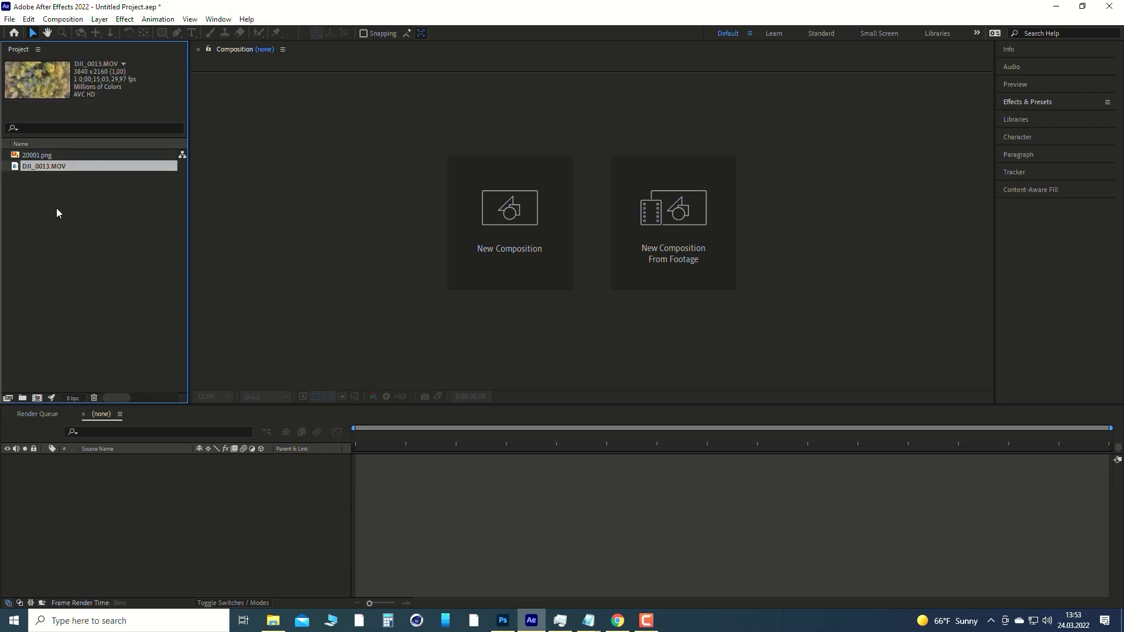
pyautogui.click(41, 155)
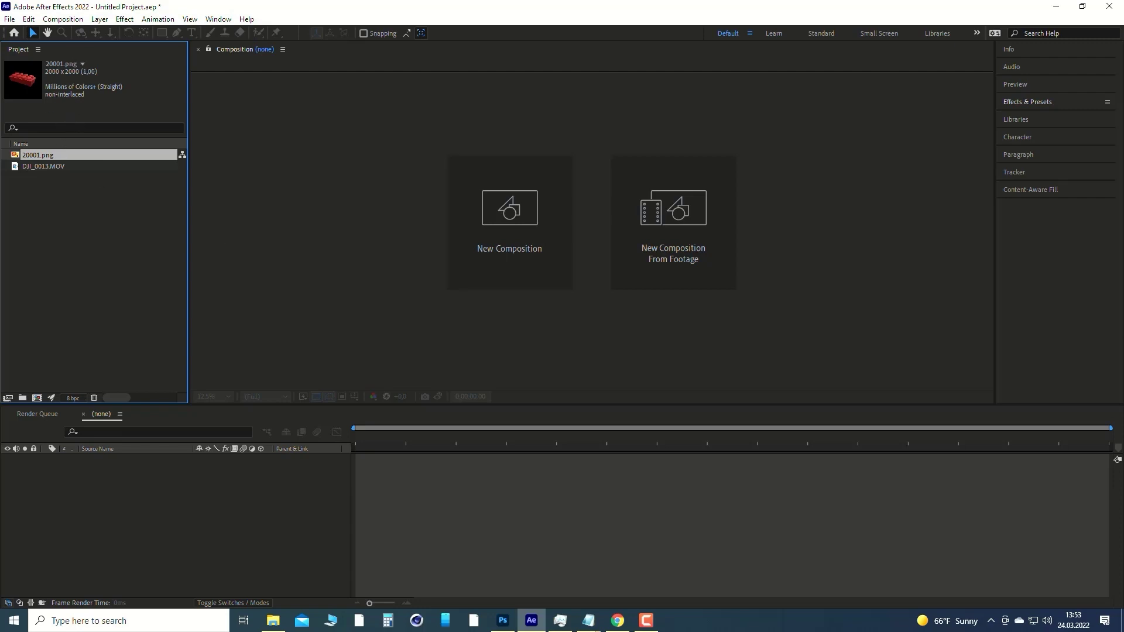
pyautogui.click(140, 262)
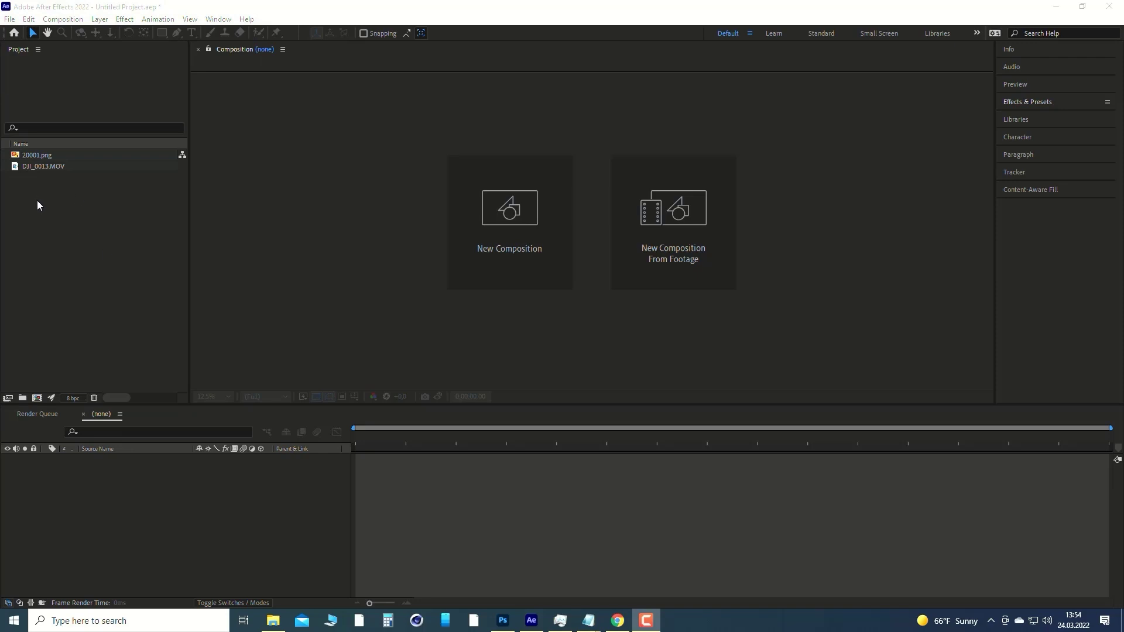
# Create a project folder named "my first folder".
pyautogui.rightClick(35, 217)
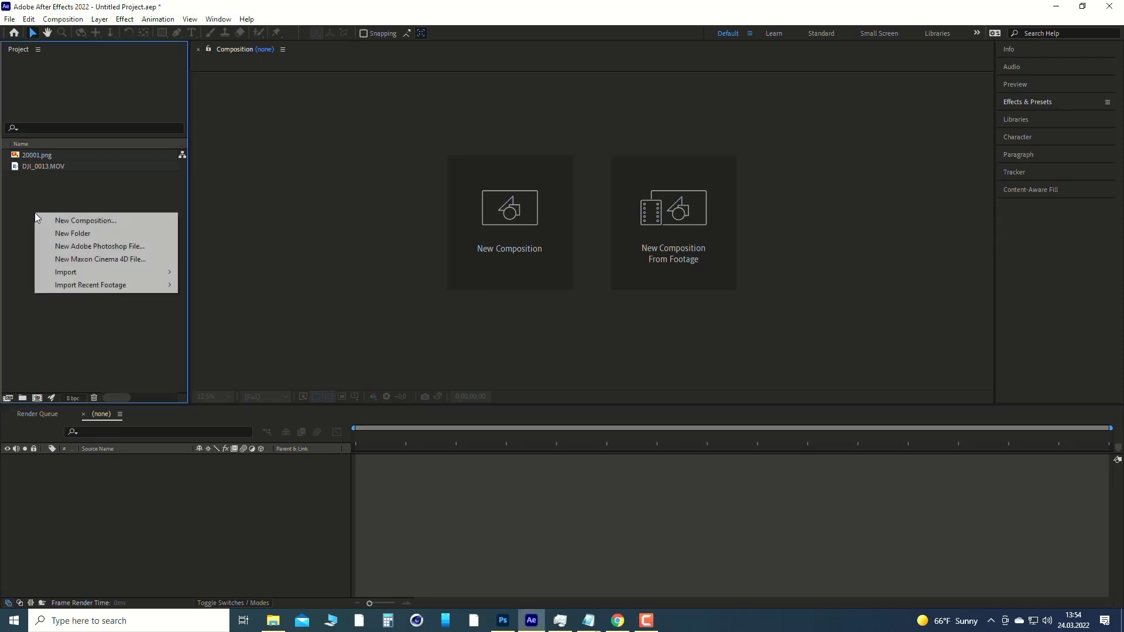
pyautogui.click(78, 232)
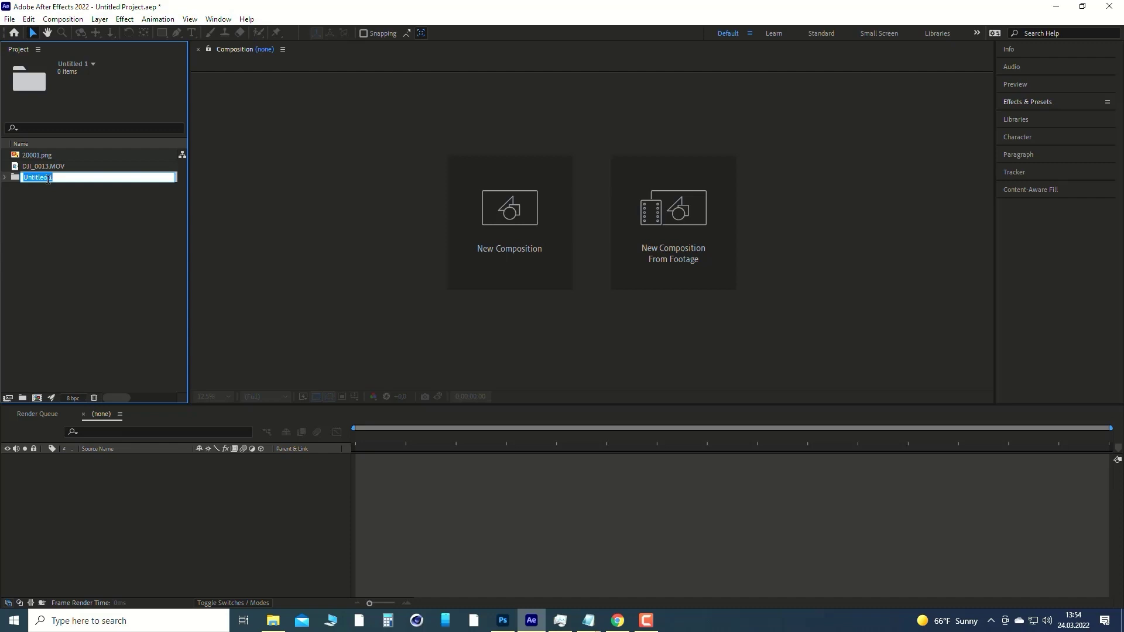
pyautogui.write('my first folder')
pyautogui.click(69, 235)
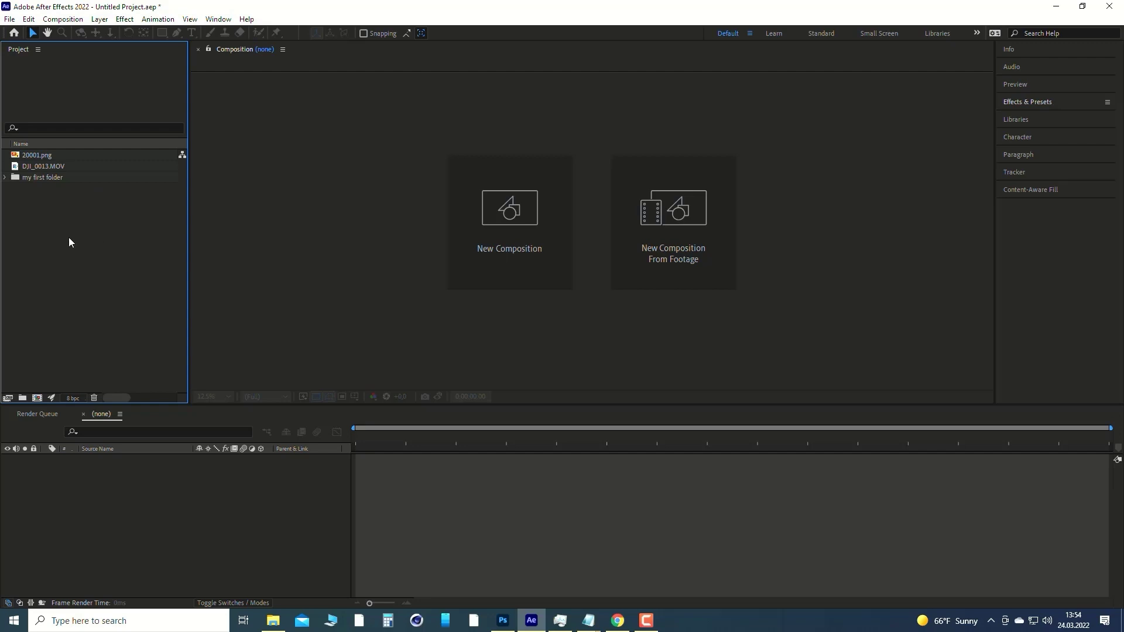
# Move DJI_0013.MOV and 20001.png into "my first folder" and collapse the folder.
pyautogui.click(44, 165)
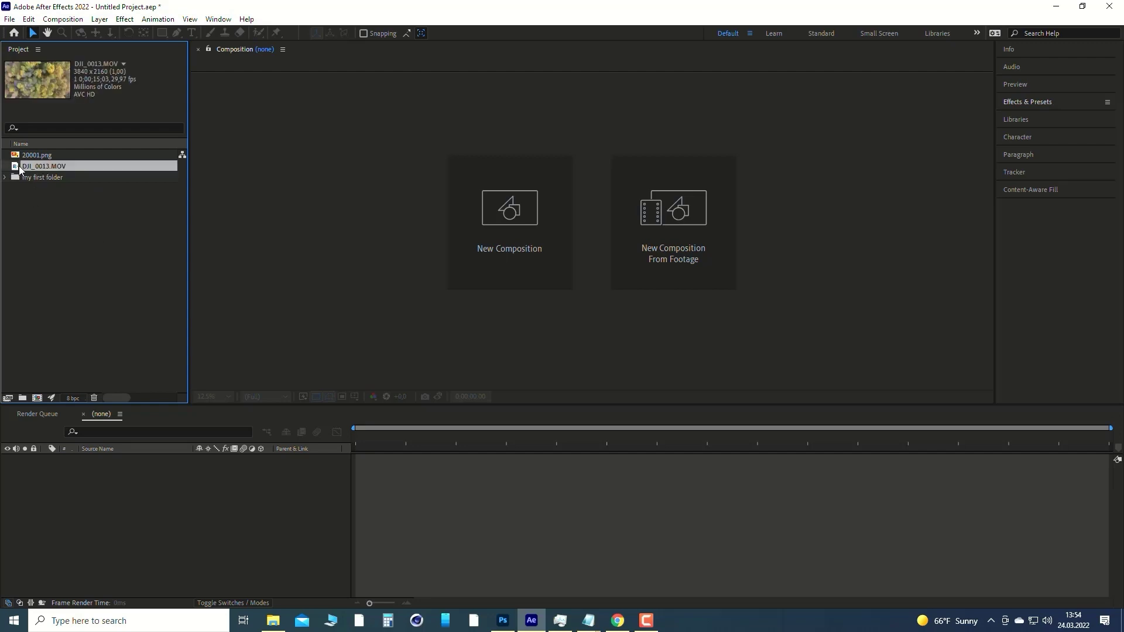
pyautogui.moveTo(30, 165)
pyautogui.mouseDown()
pyautogui.moveTo(30, 174)
pyautogui.moveTo(37, 153)
pyautogui.moveTo(36, 167)
pyautogui.mouseUp()
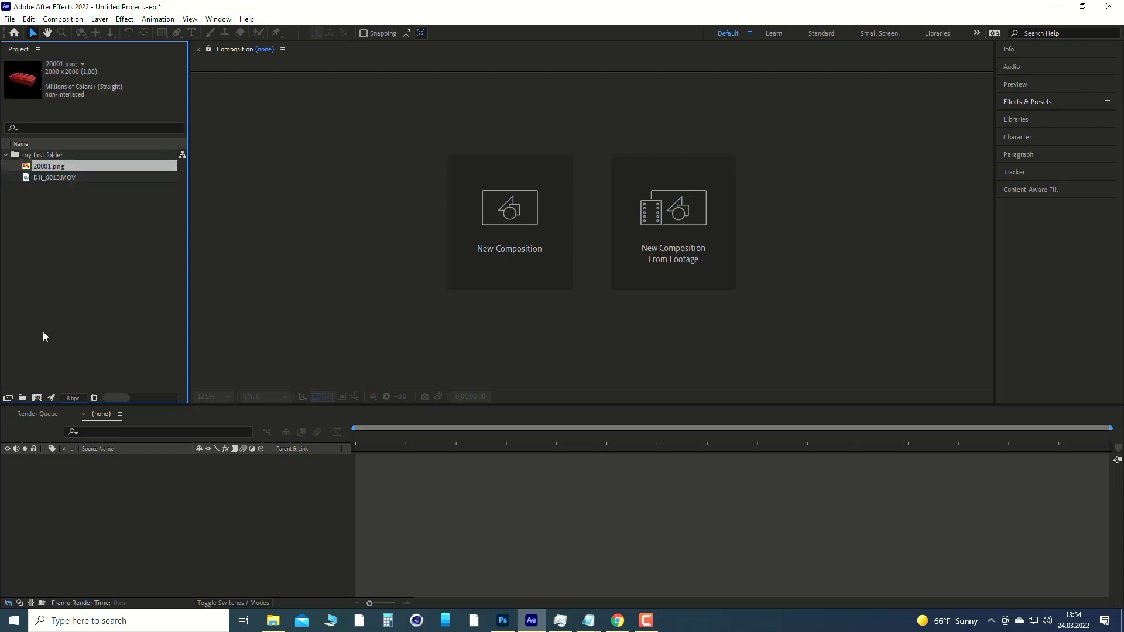
pyautogui.click(5, 155)
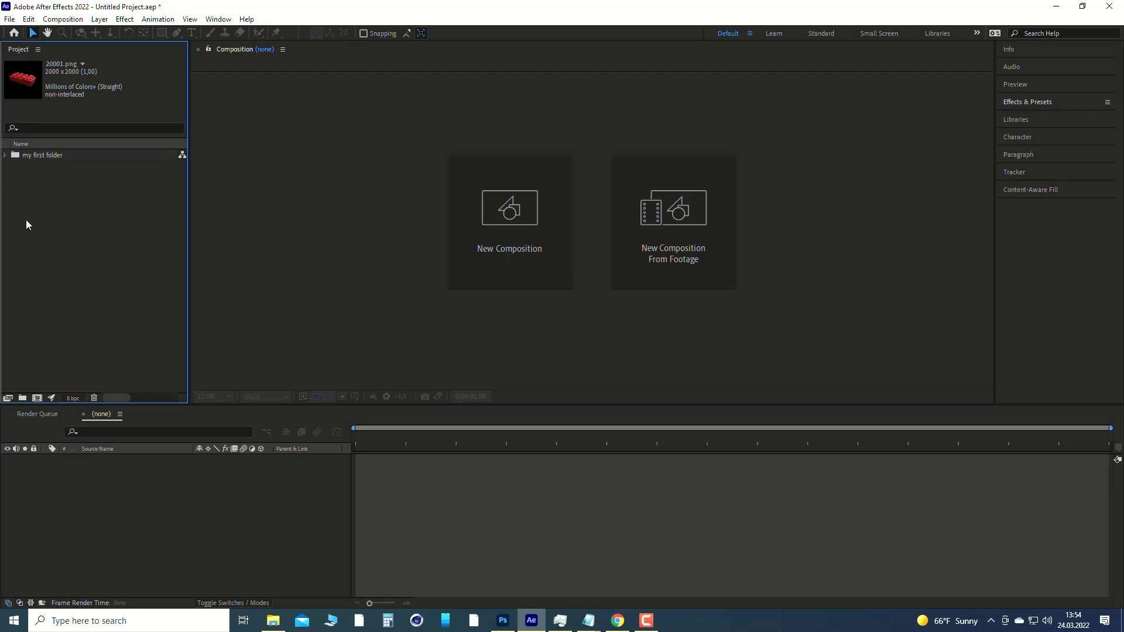
pyautogui.click(5, 155)
pyautogui.click(5, 155)
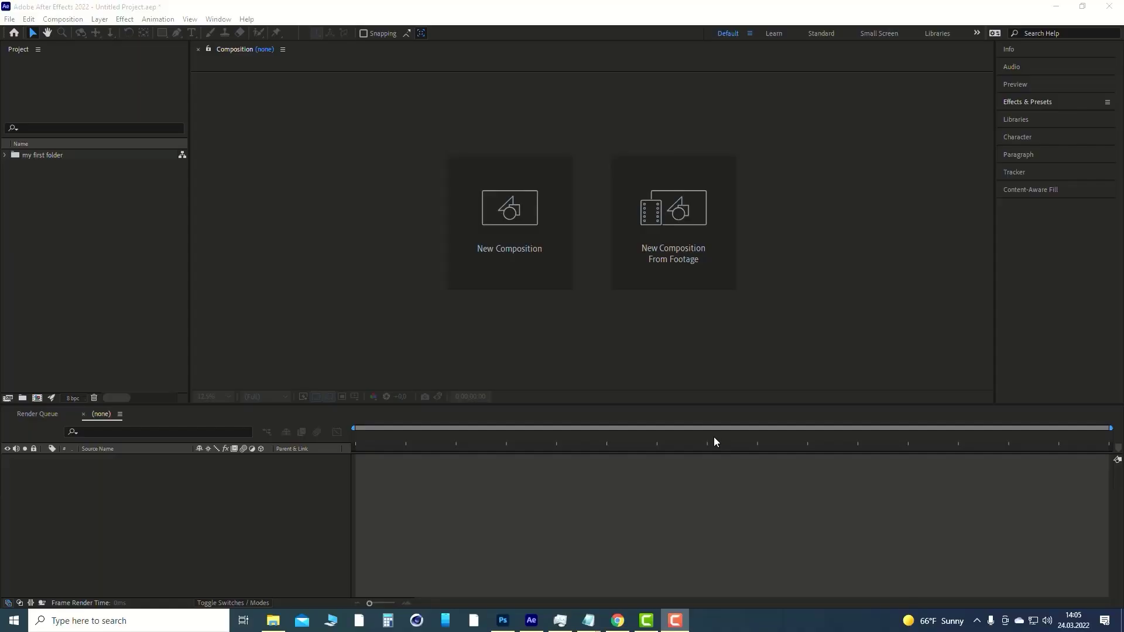
# Create a second project folder named "image folder".
pyautogui.rightClick(34, 203)
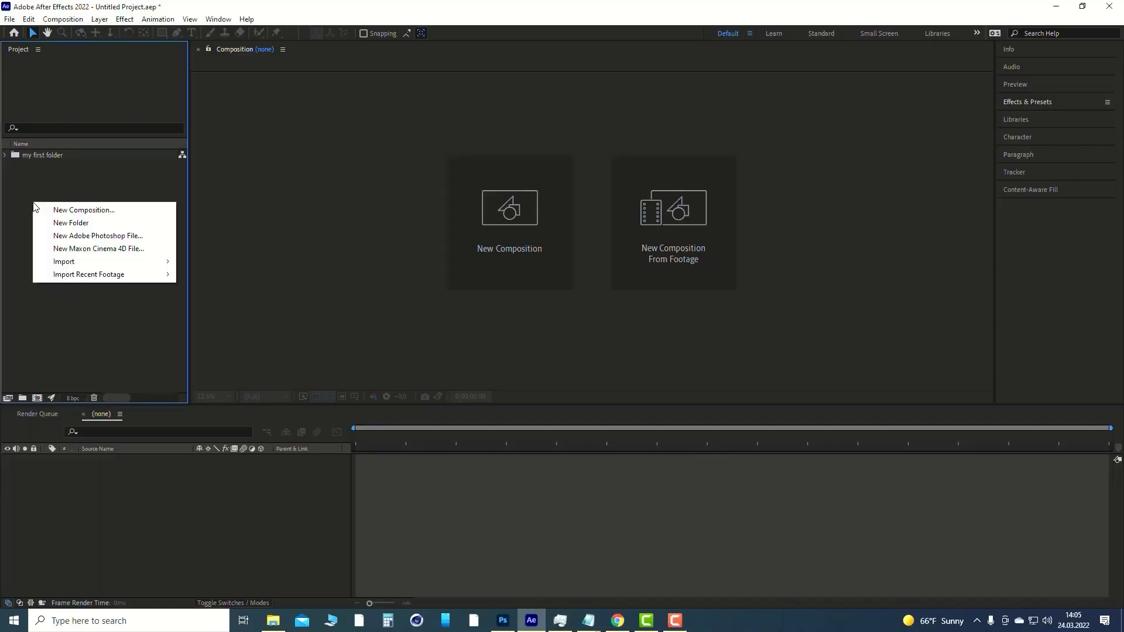
pyautogui.click(69, 222)
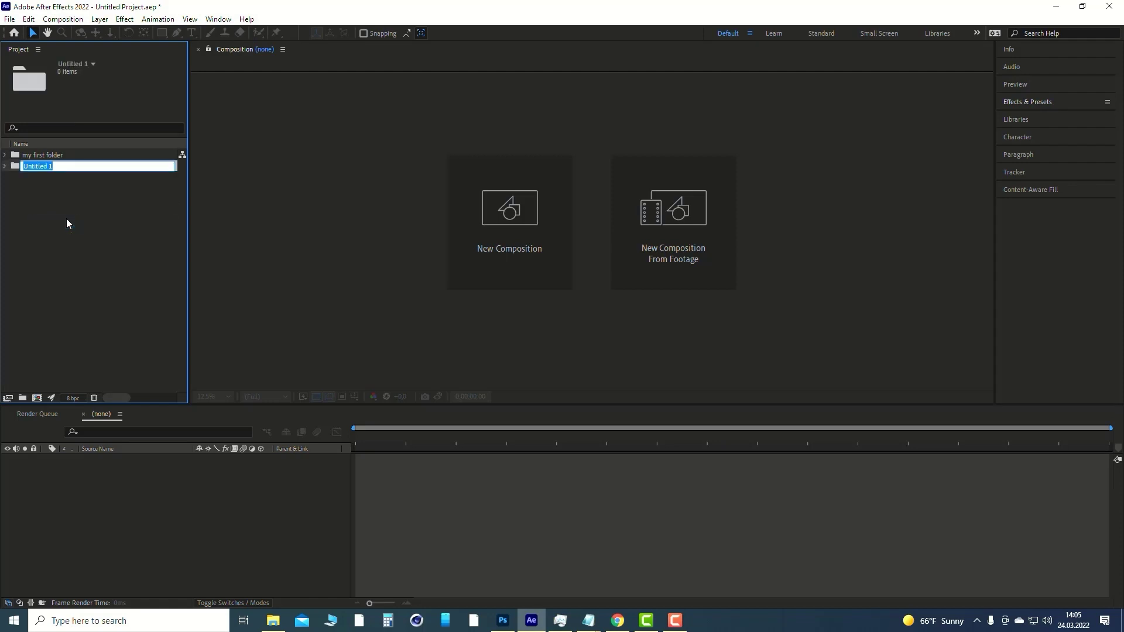
pyautogui.write('image folder')
pyautogui.click(58, 212)
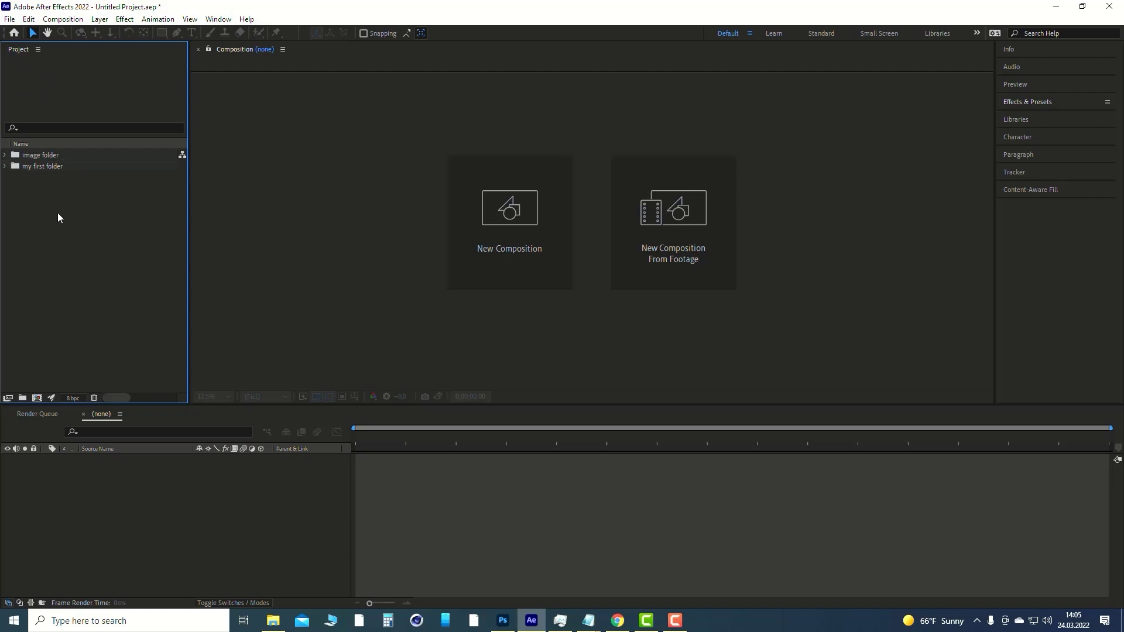
# Move 20001.png from "my first folder" into "image folder" and collapse both folders.
pyautogui.click(43, 168)
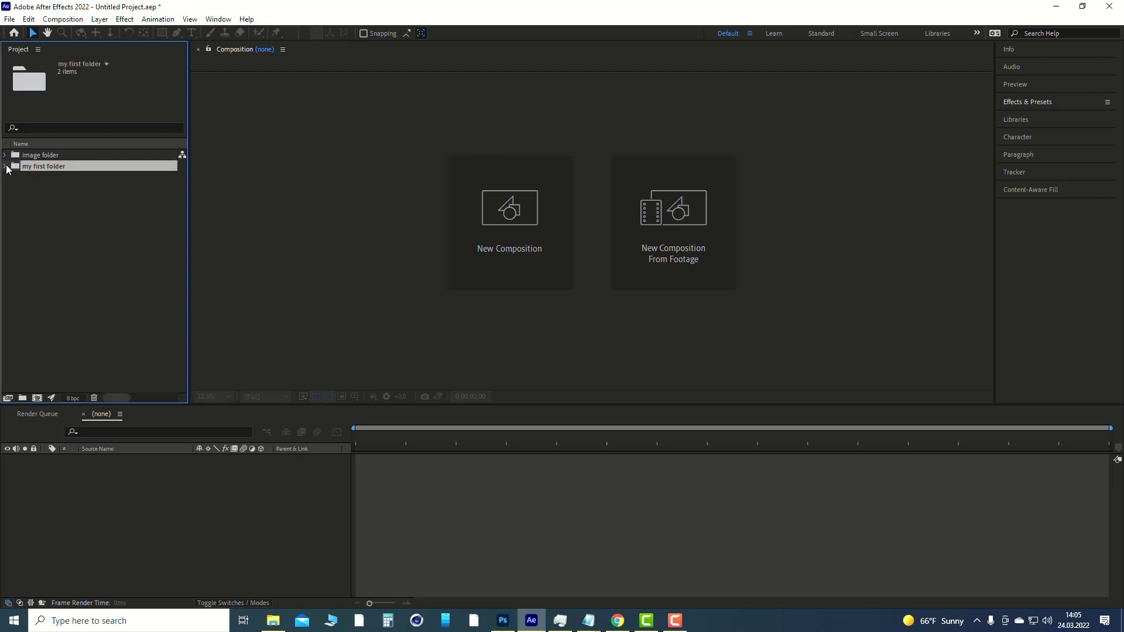
pyautogui.click(6, 166)
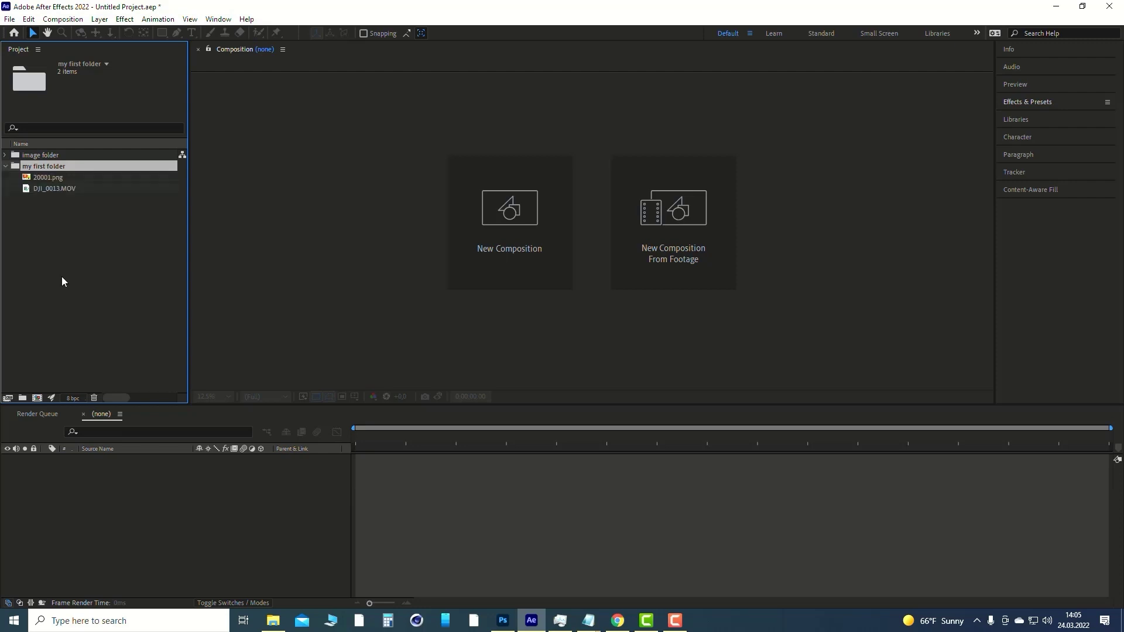
pyautogui.click(49, 181)
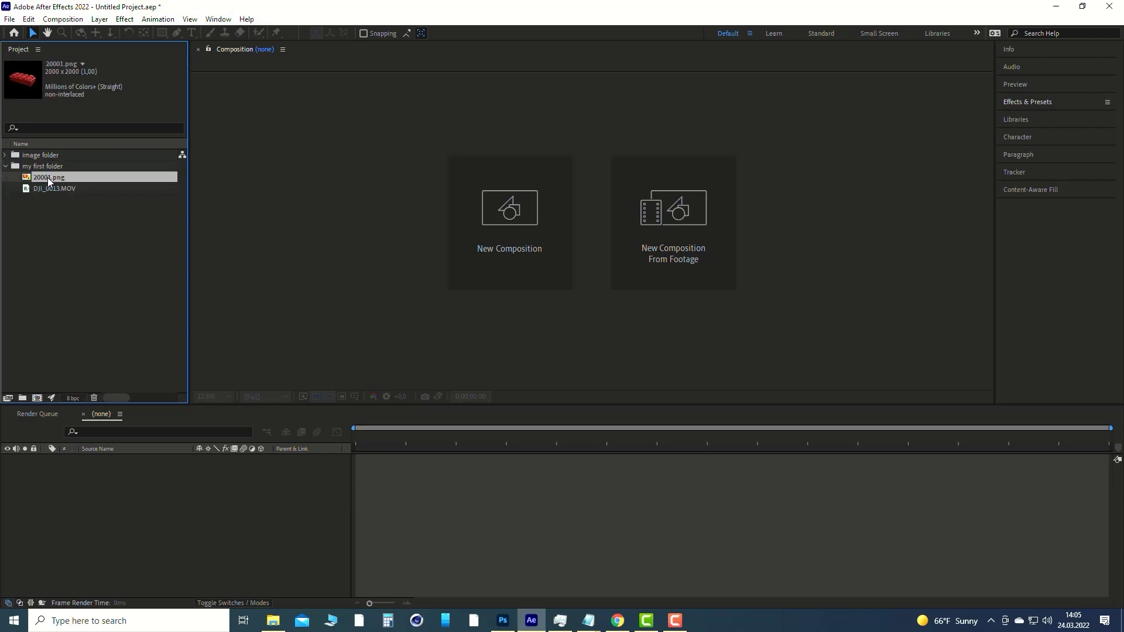
pyautogui.moveTo(51, 176); pyautogui.dragTo(40, 156)
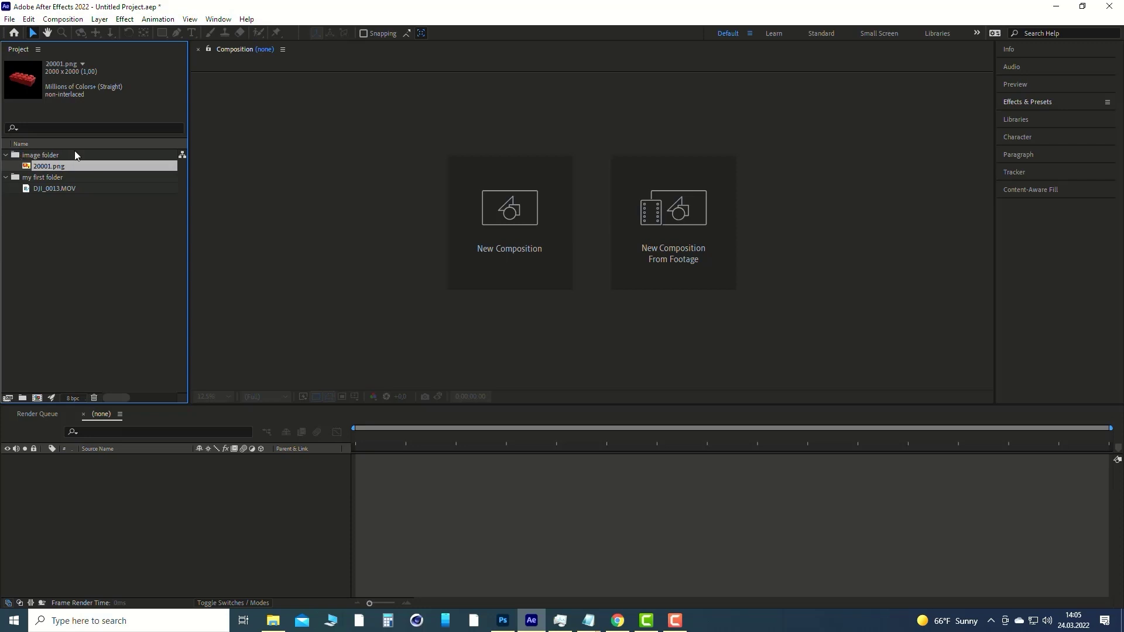
pyautogui.click(58, 188)
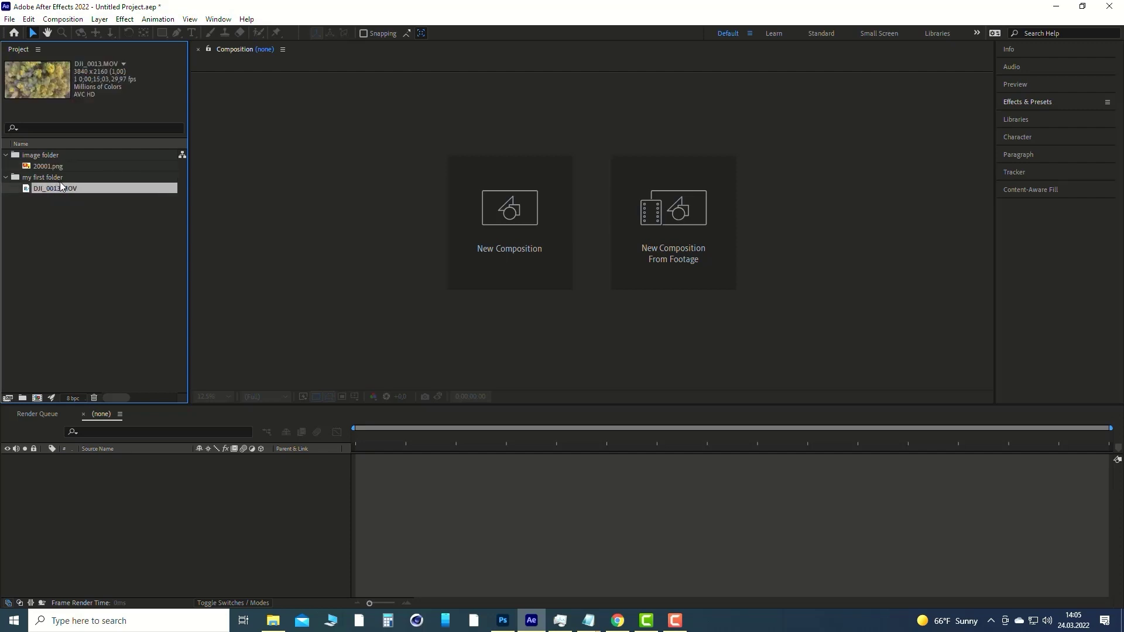
pyautogui.click(5, 177)
pyautogui.click(5, 154)
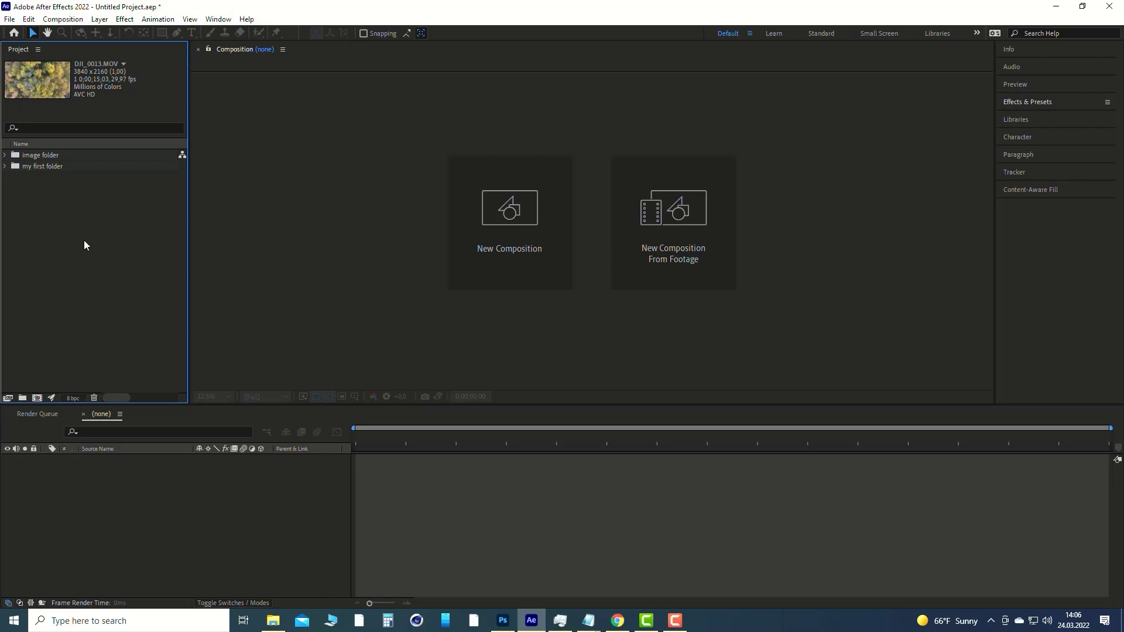
# Check the item details of "my first folder" and "image folder".
pyautogui.click(81, 255)
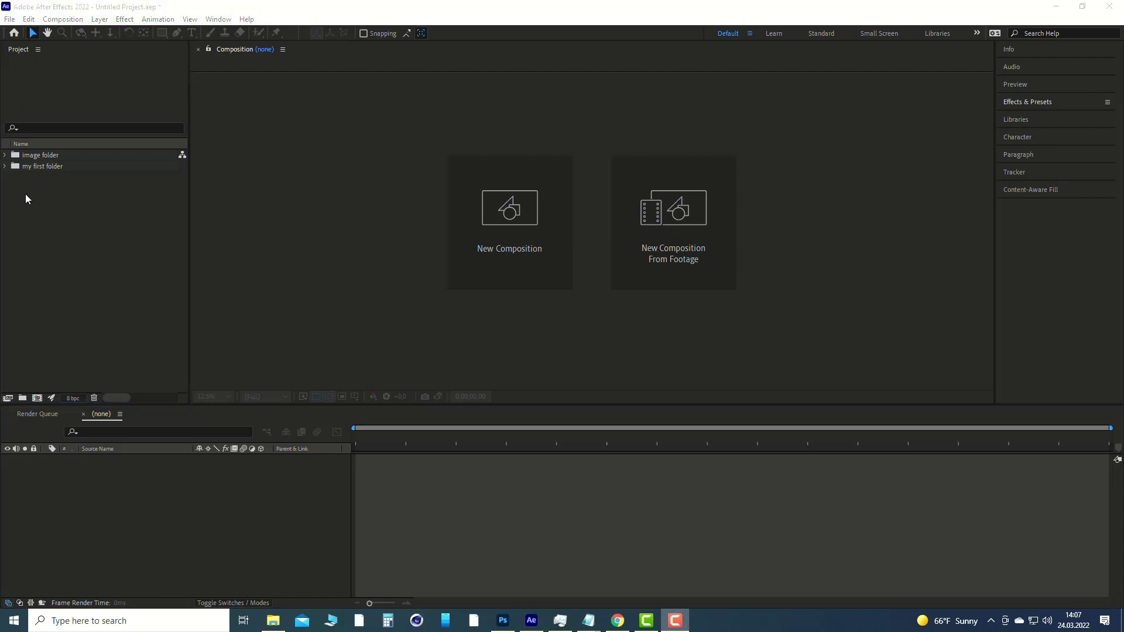
pyautogui.click(30, 167)
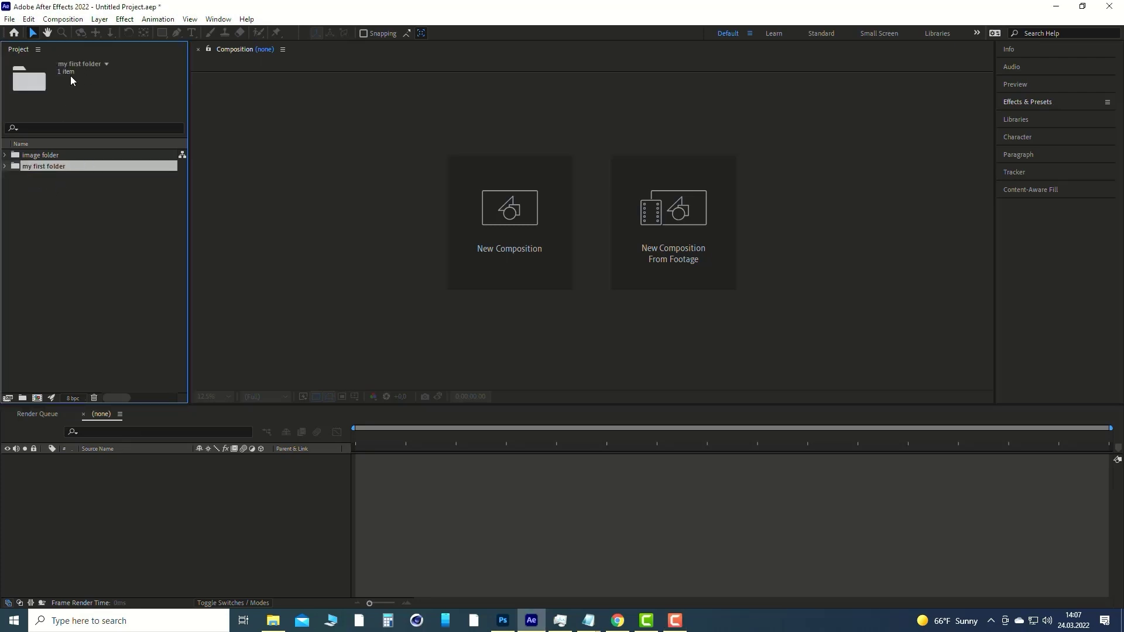
pyautogui.click(29, 154)
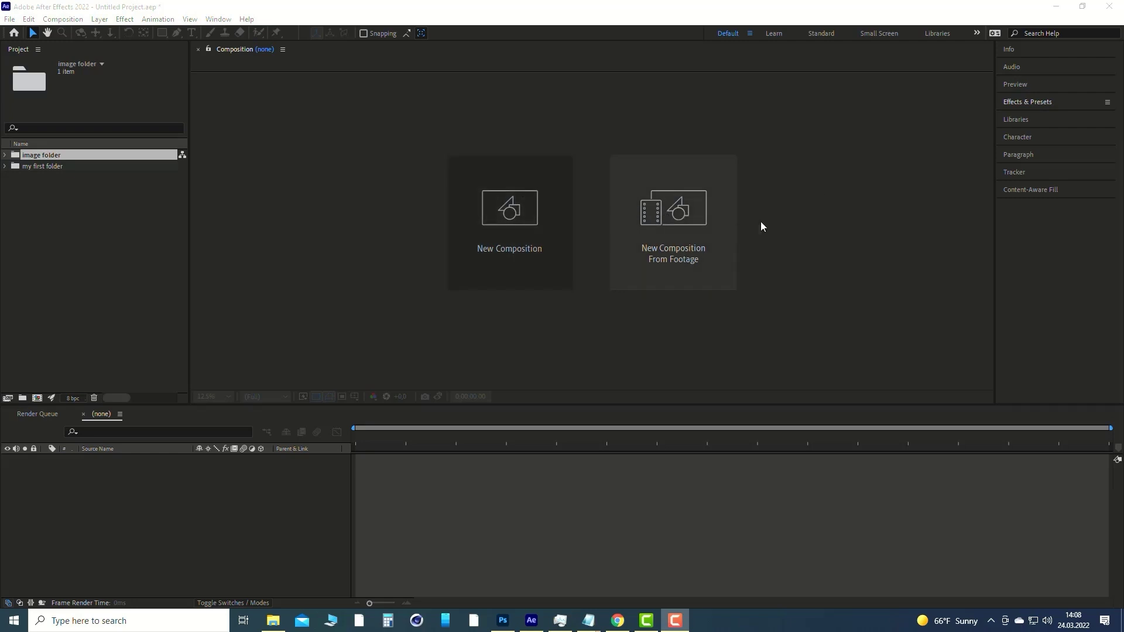
# View the file import dialog for creating a composition from footage and close it without importing.
pyautogui.click(680, 232)
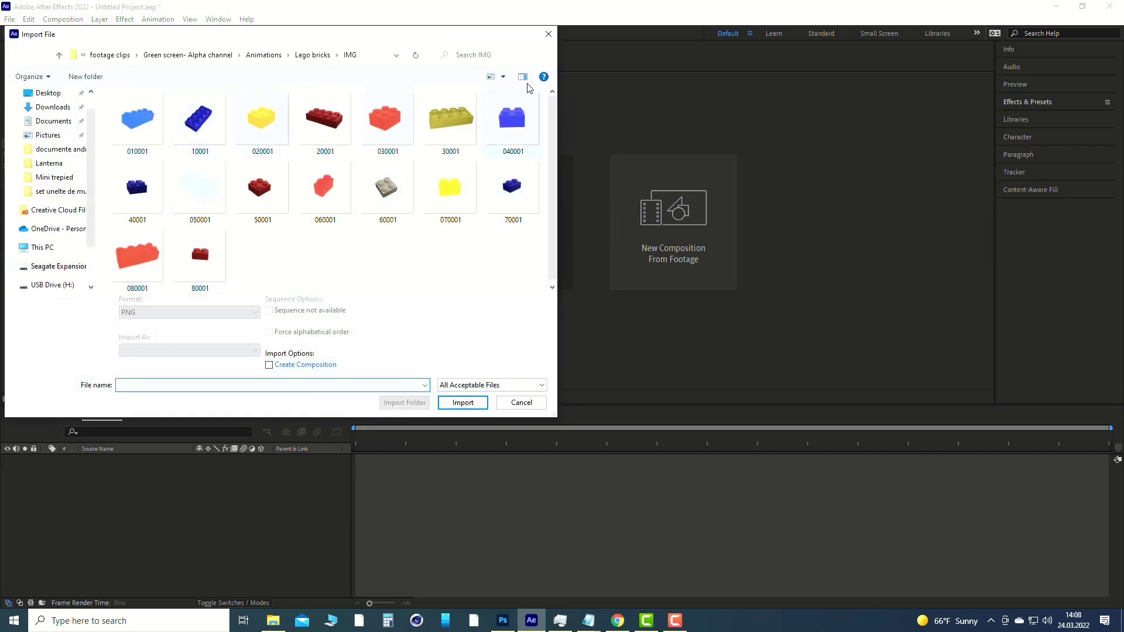
pyautogui.click(548, 34)
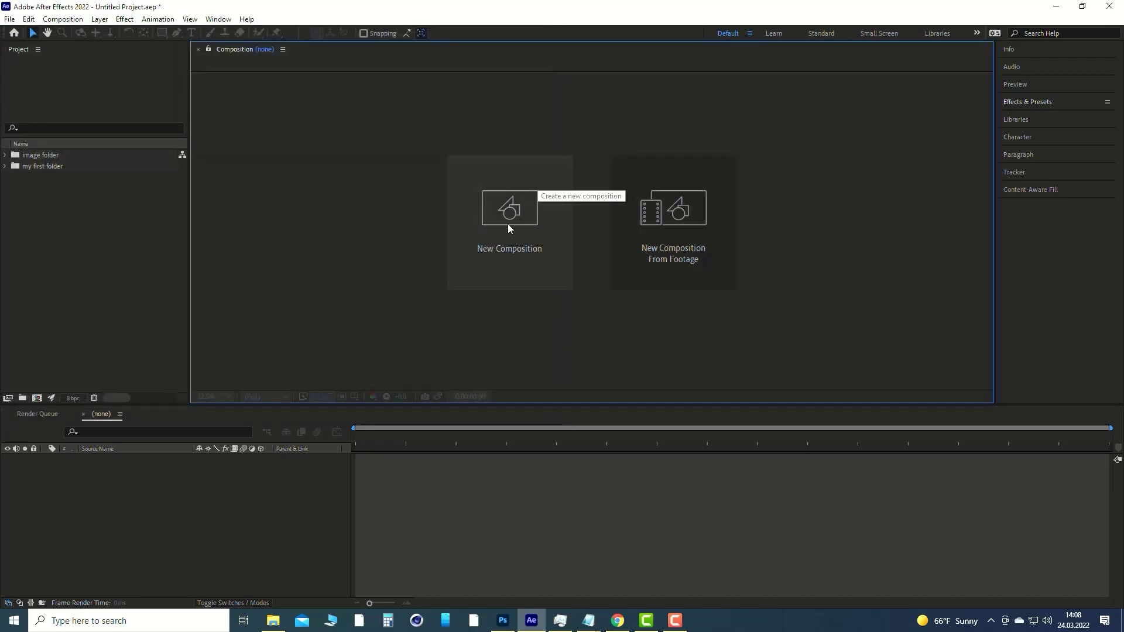
# Create a new 3840 x 2160, 30 fps, 12-second composition named "my first composition".
pyautogui.click(508, 227)
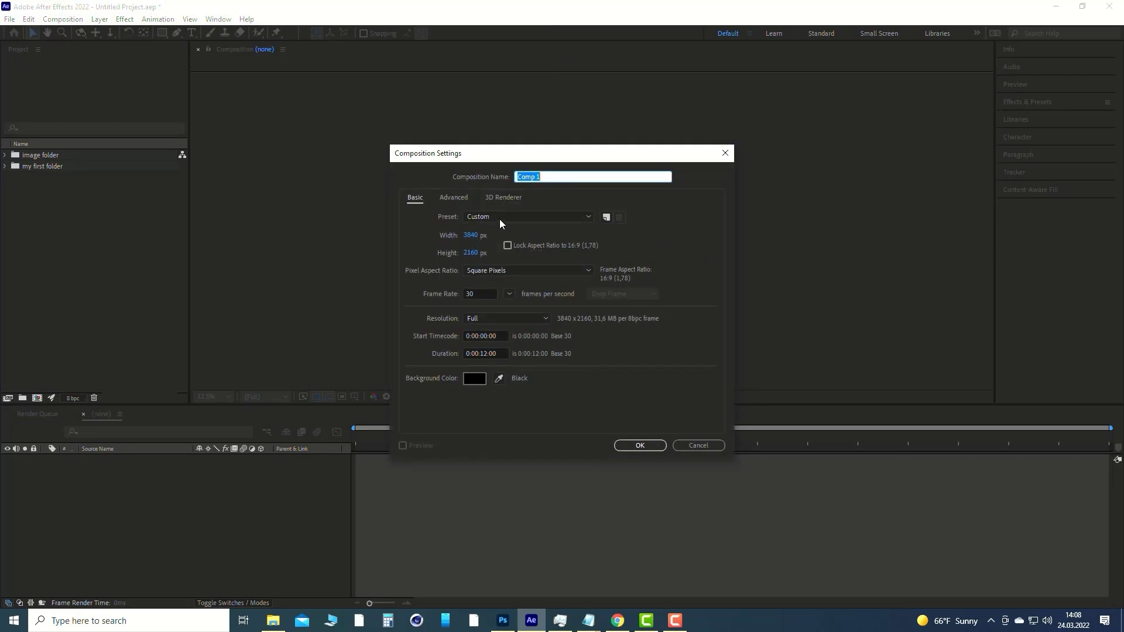
pyautogui.moveTo(511, 151); pyautogui.dragTo(439, 121)
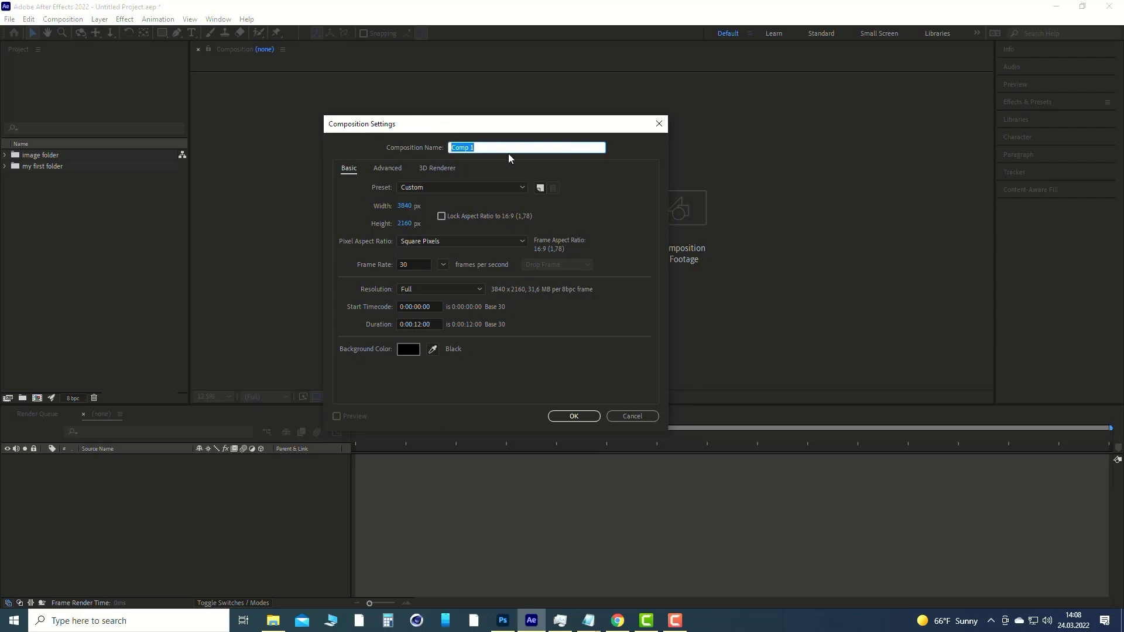
pyautogui.write('my first c')
pyautogui.click(570, 417)
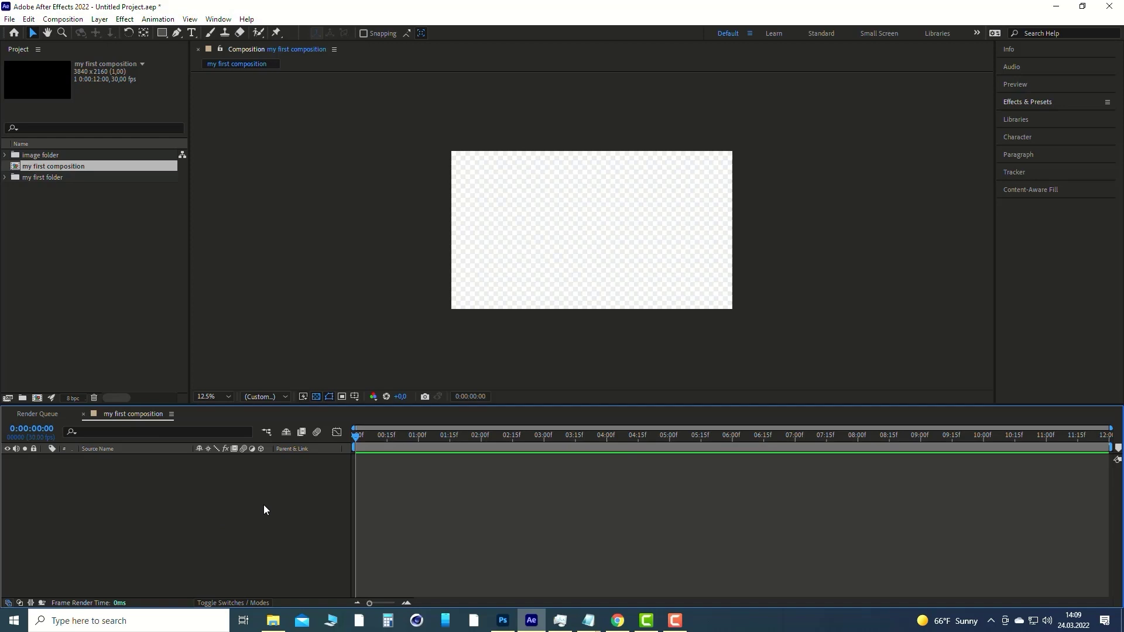
pyautogui.moveTo(354, 436); pyautogui.dragTo(261, 486)
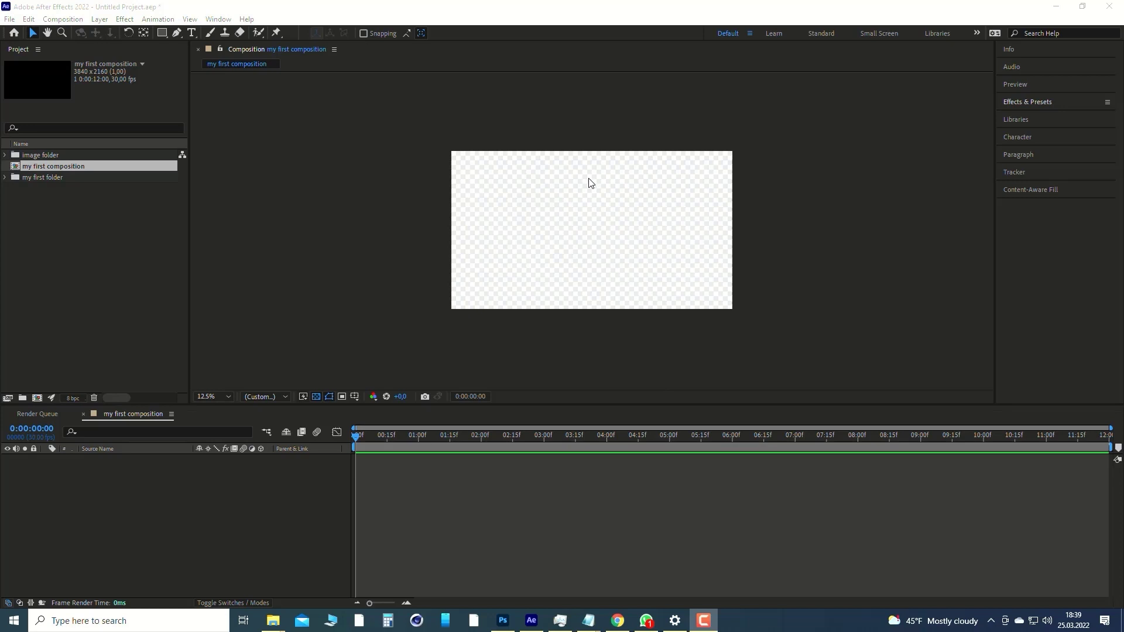
# Turn off the transparency grid and set the background colour of "my first composition" to deep red.
pyautogui.click(315, 396)
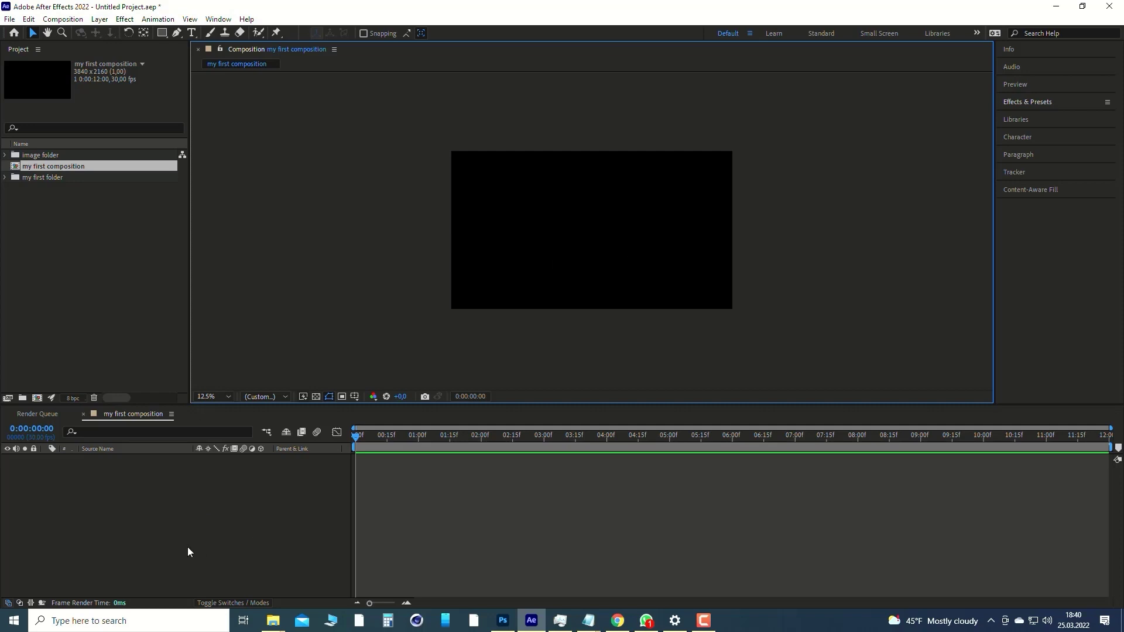
pyautogui.rightClick(184, 497)
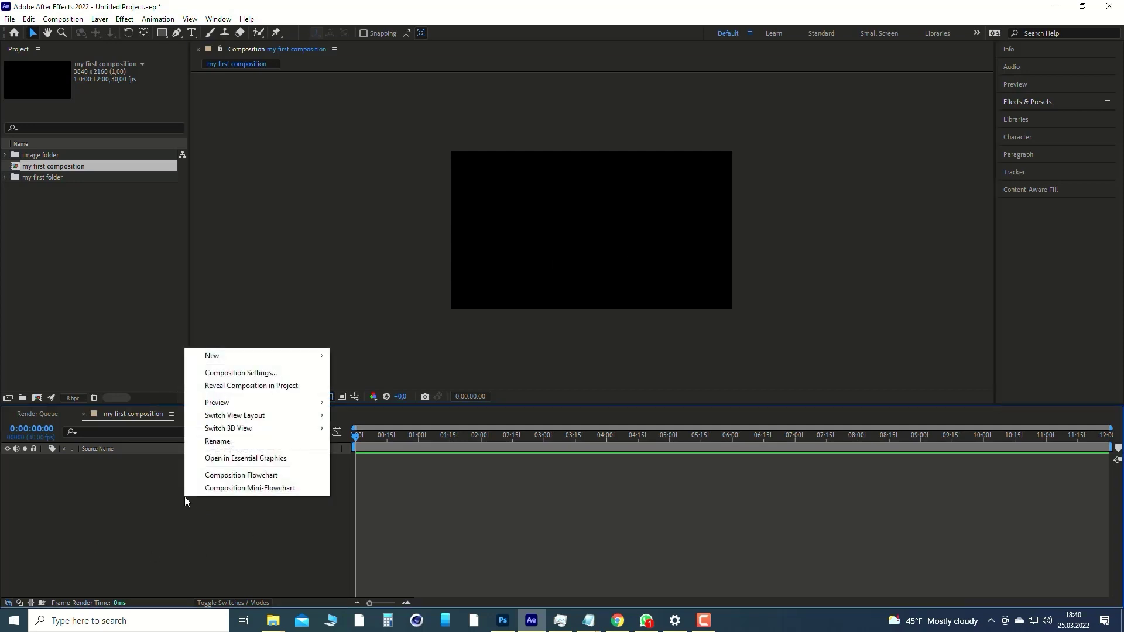
pyautogui.click(263, 373)
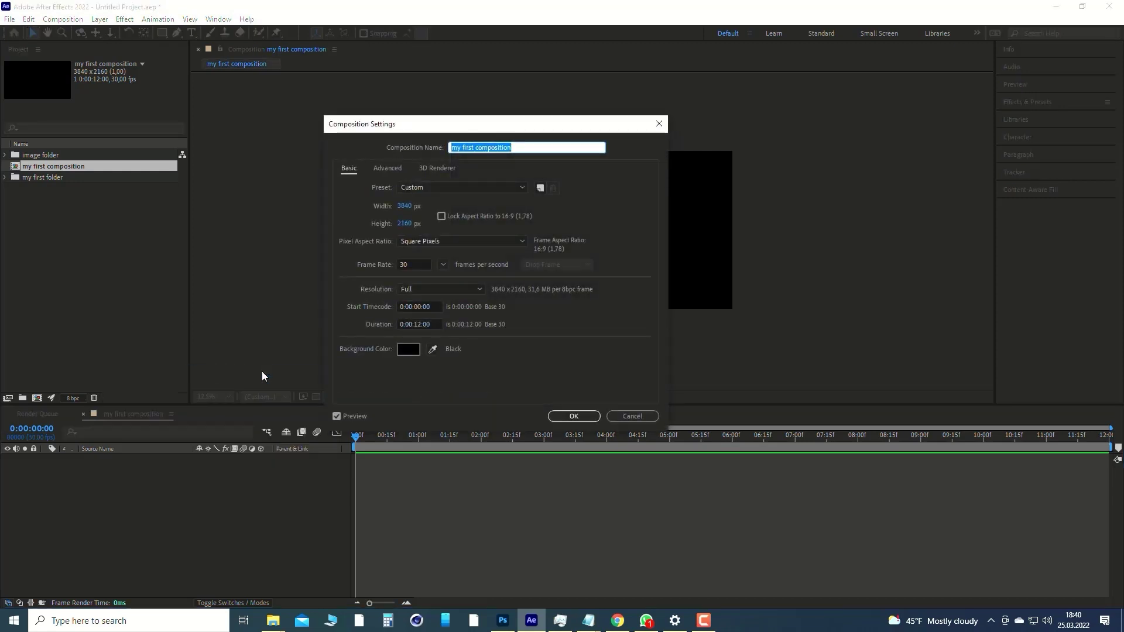
pyautogui.click(409, 349)
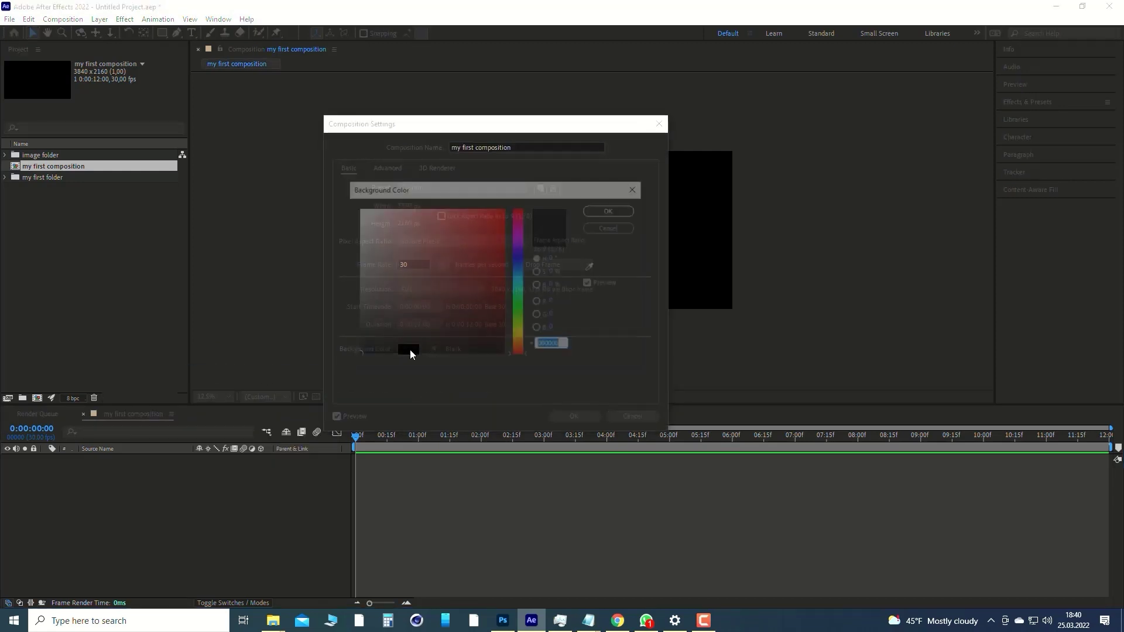
pyautogui.click(472, 274)
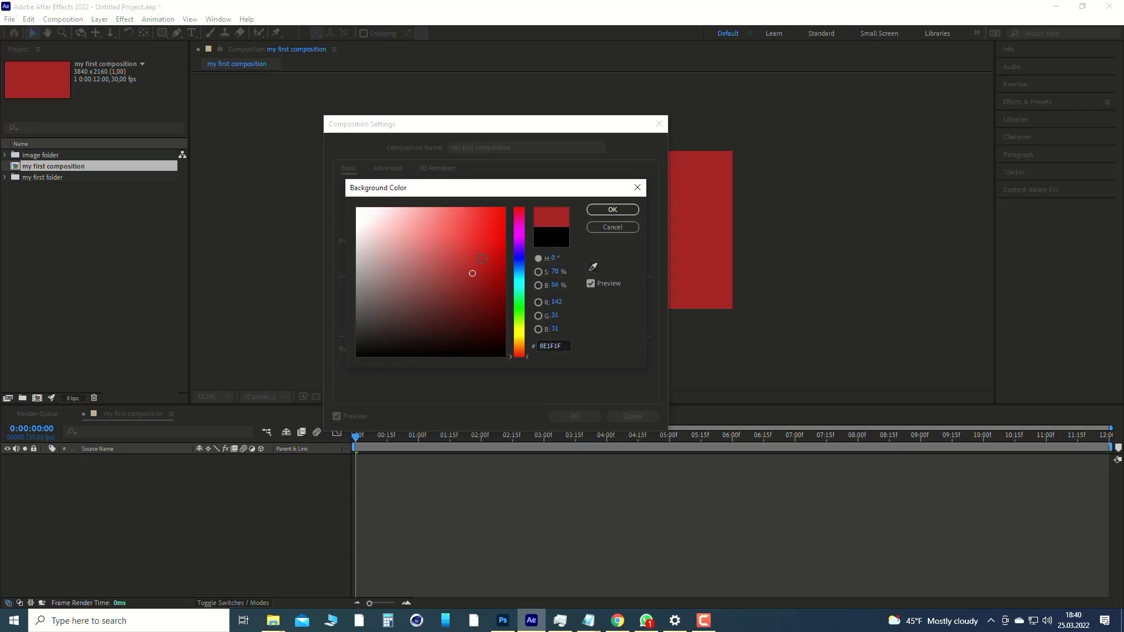
pyautogui.click(617, 210)
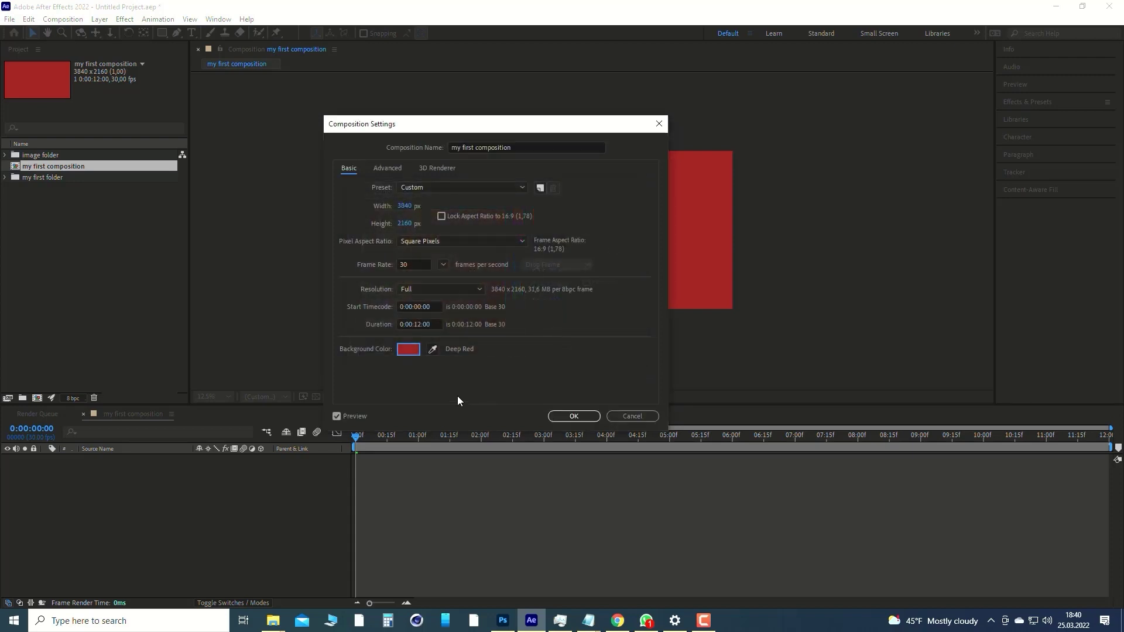
pyautogui.click(573, 417)
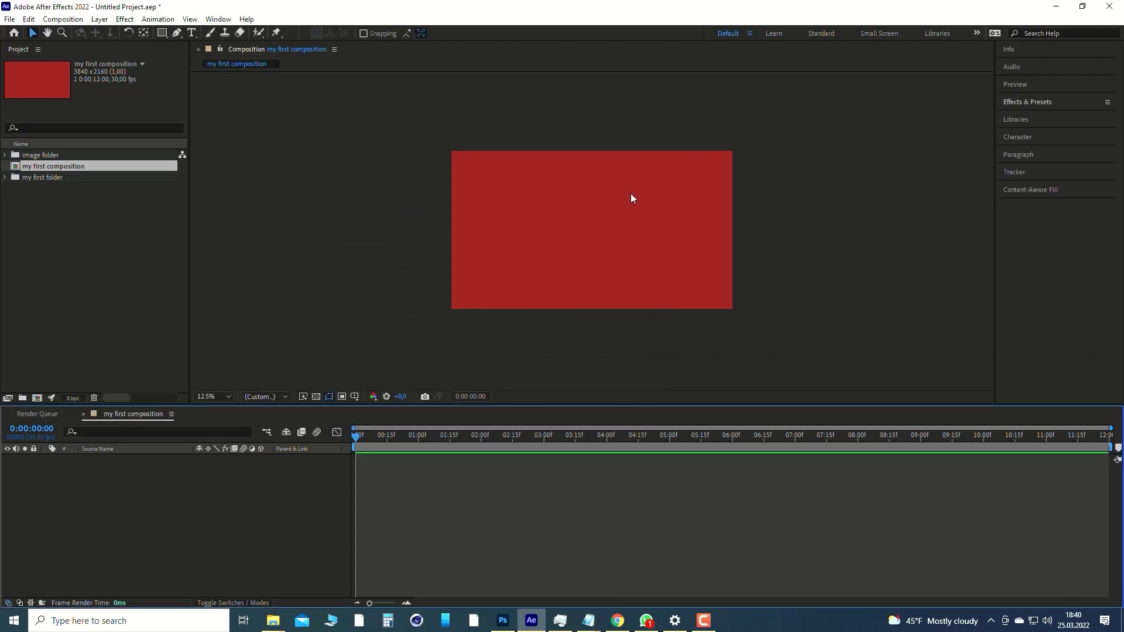
# Turn the transparency grid back on in the composition view.
pyautogui.click(316, 398)
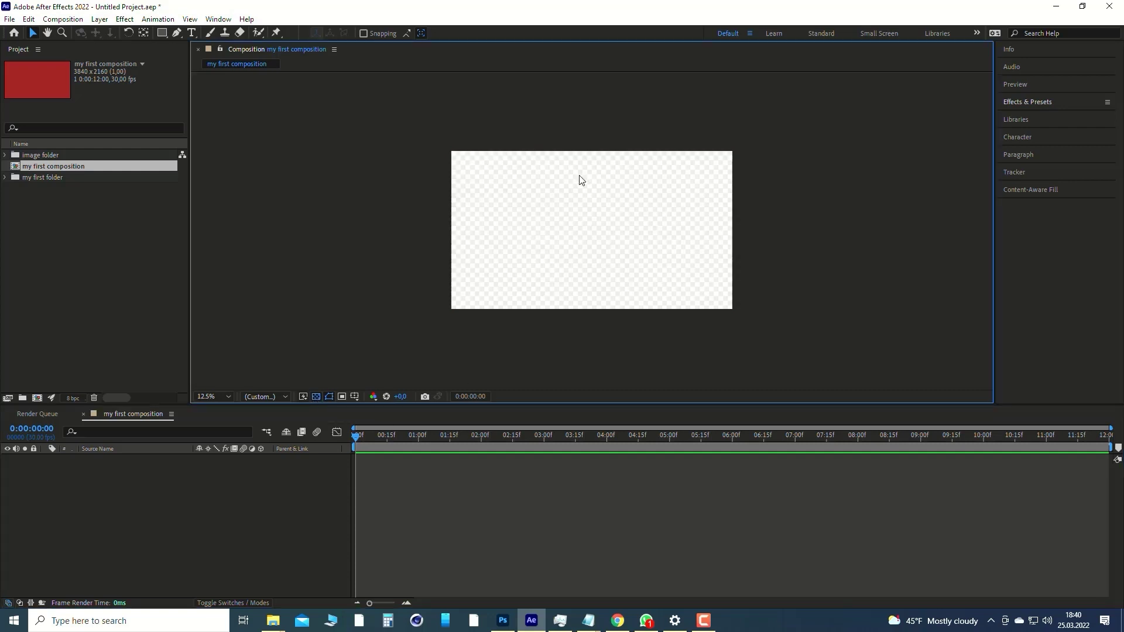
pyautogui.scroll(1, 616, 207)
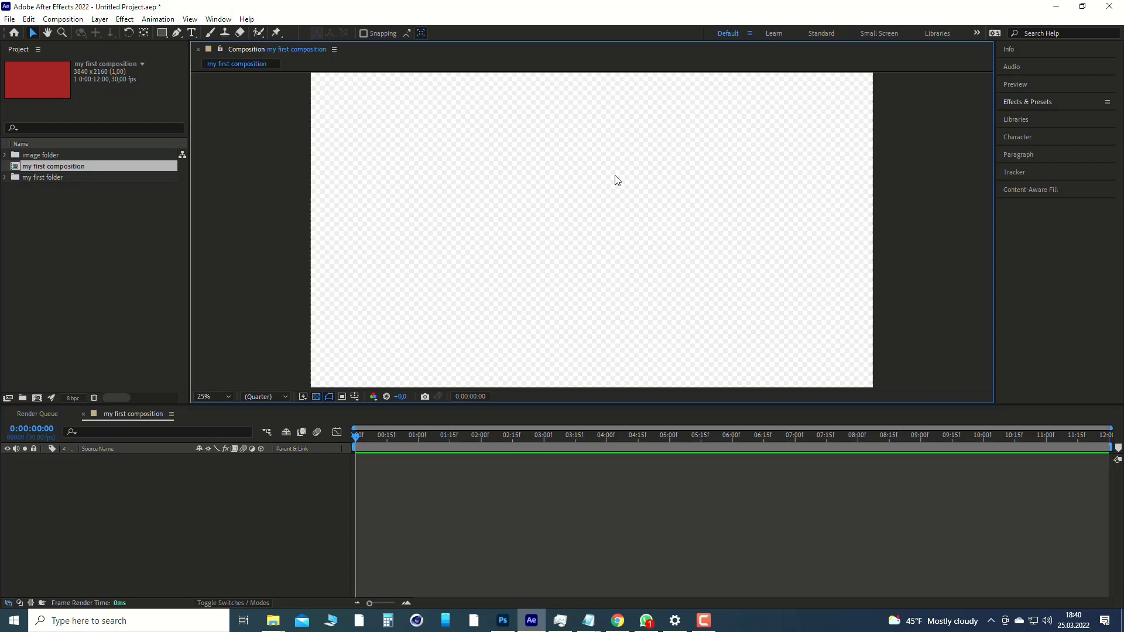
pyautogui.scroll(-1, 614, 179)
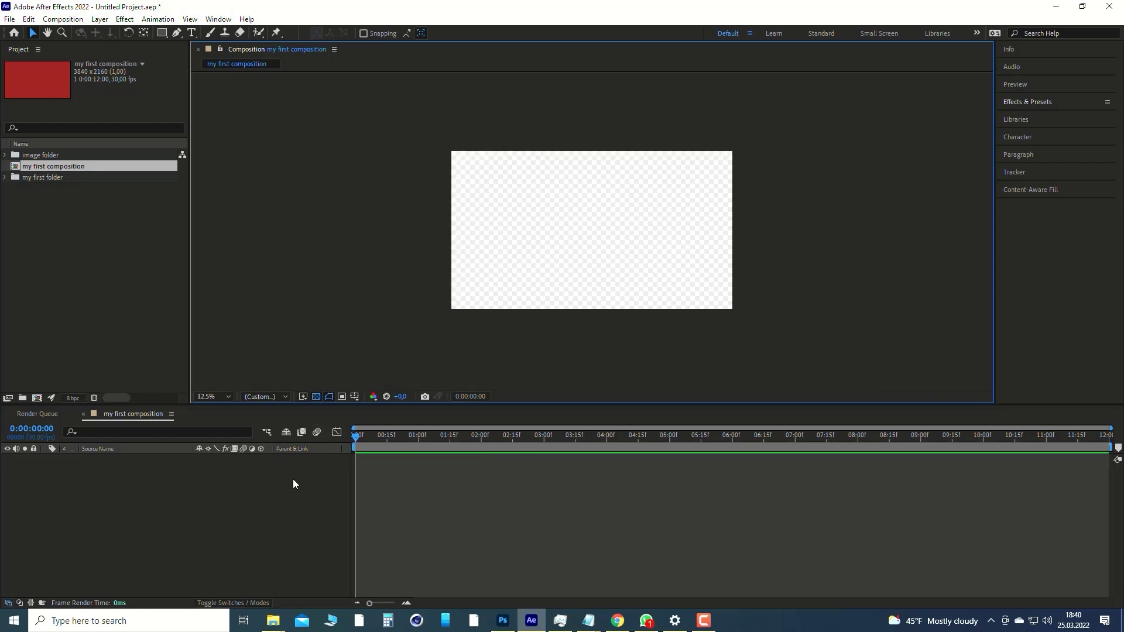
# Add 20001.png from "image folder" to the timeline of "my first composition" and select its layer.
pyautogui.click(4, 156)
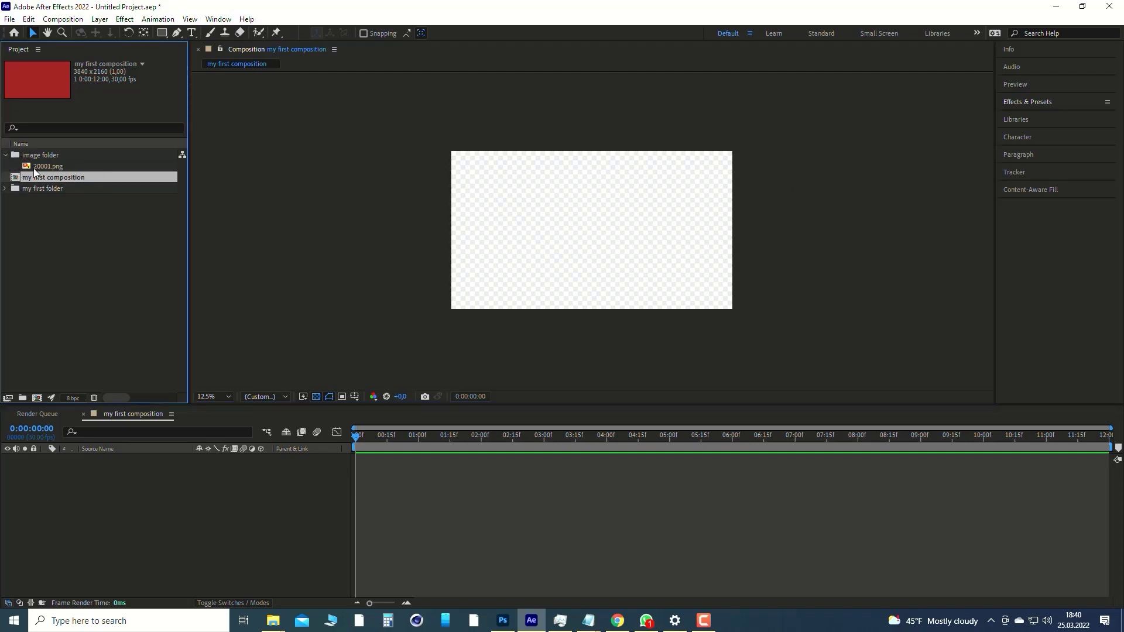
pyautogui.click(41, 167)
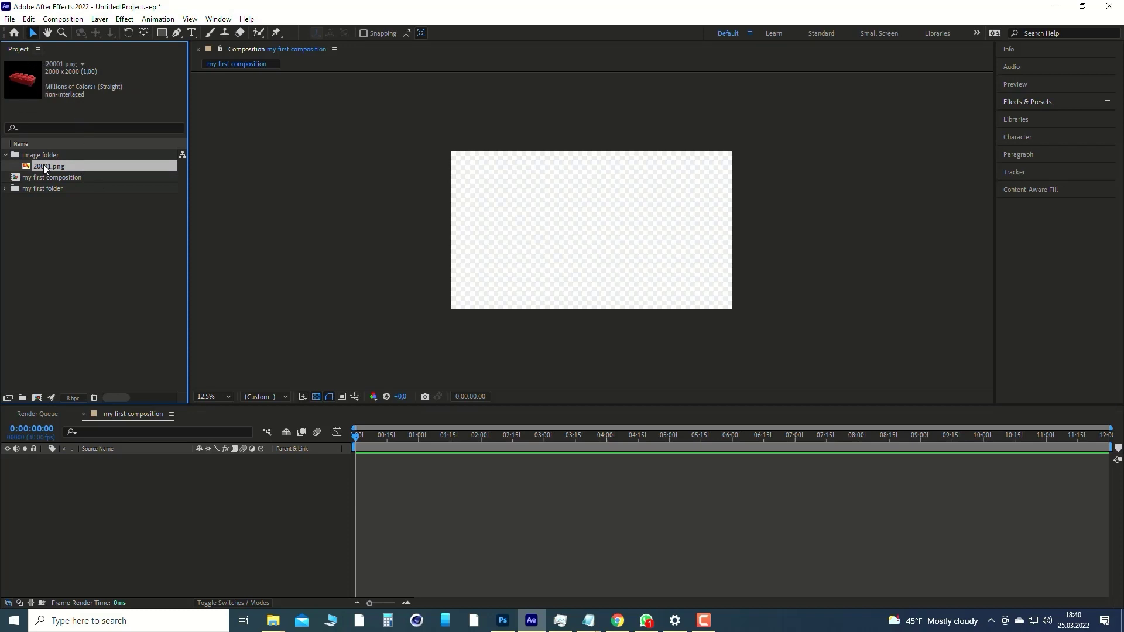
pyautogui.moveTo(43, 164); pyautogui.dragTo(100, 476)
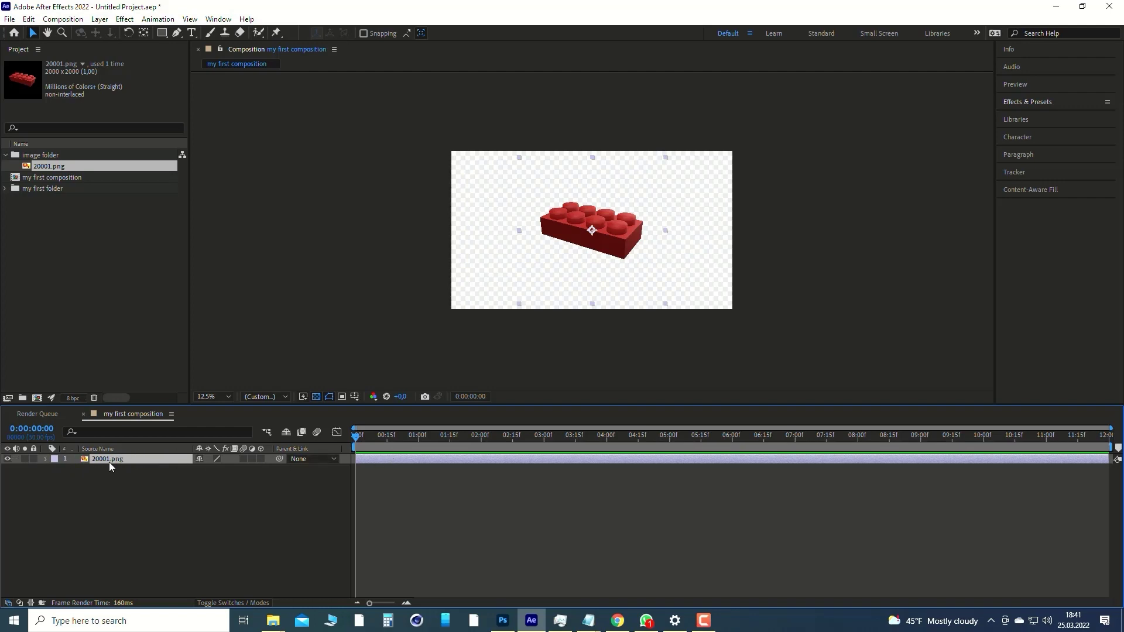
pyautogui.click(128, 489)
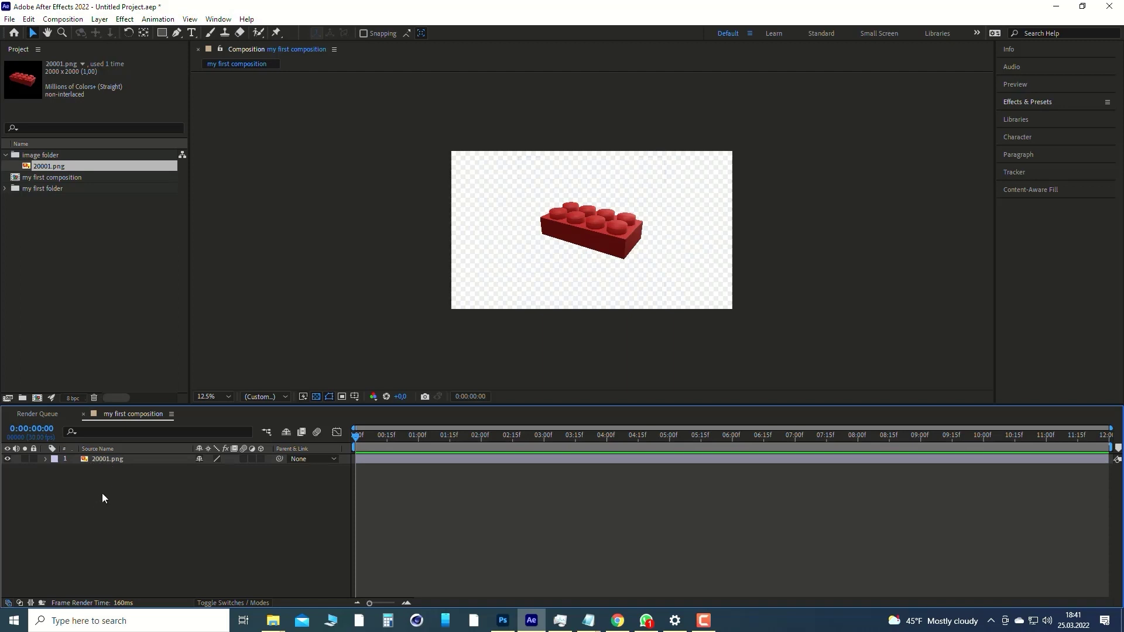
pyautogui.click(103, 458)
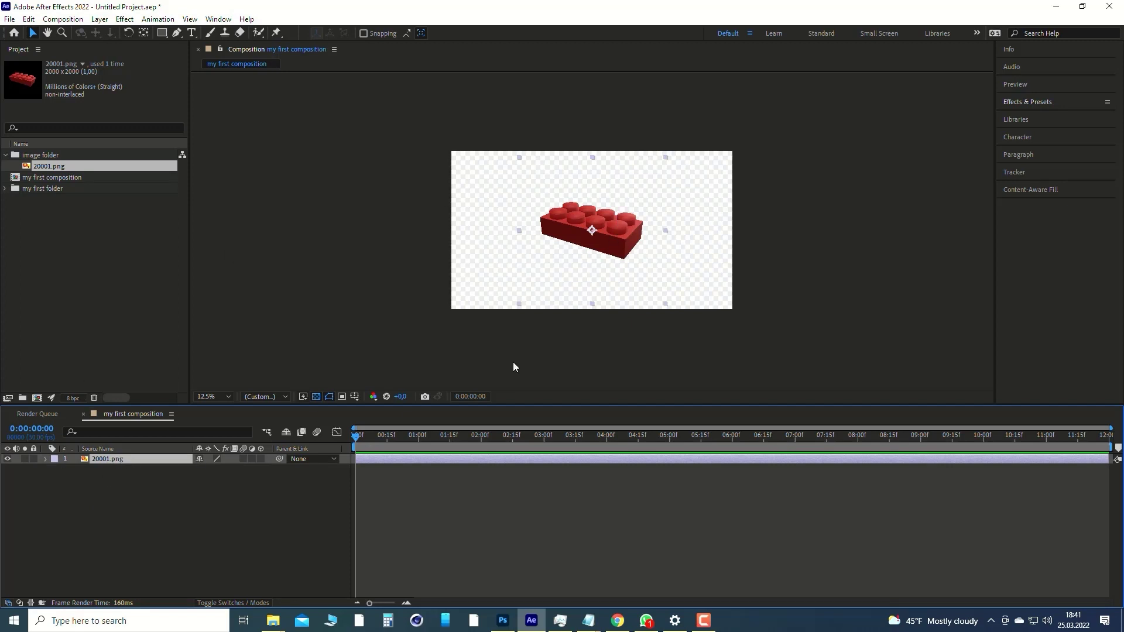
pyautogui.press('F10')
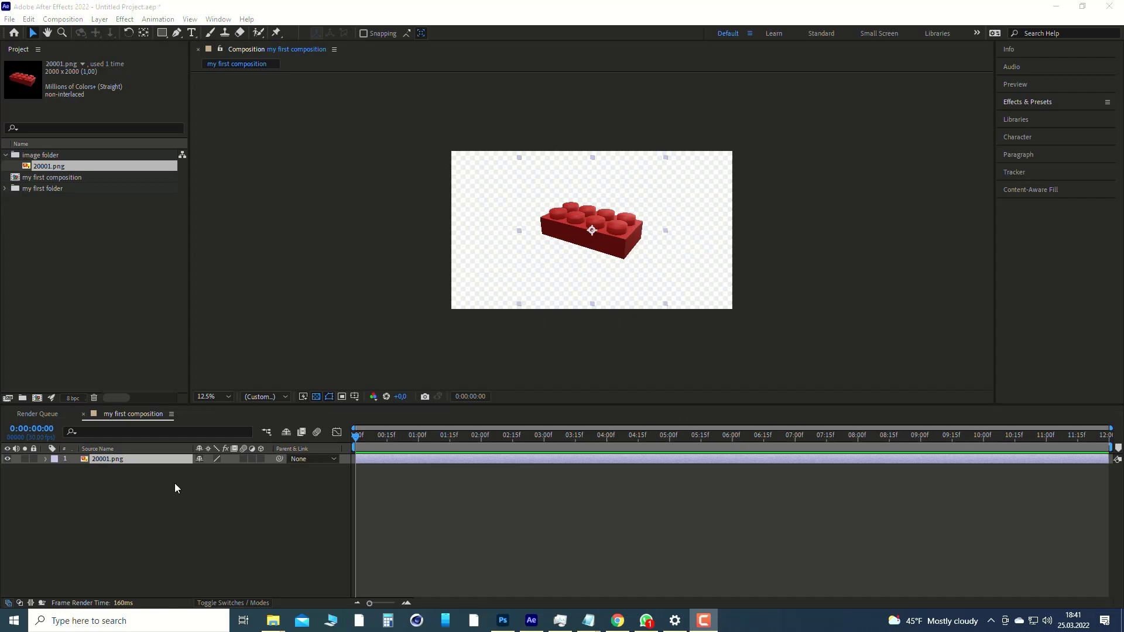
# Add DJI_0013.MOV from "my first folder" to the timeline as a layer beneath 20001.png.
pyautogui.click(6, 189)
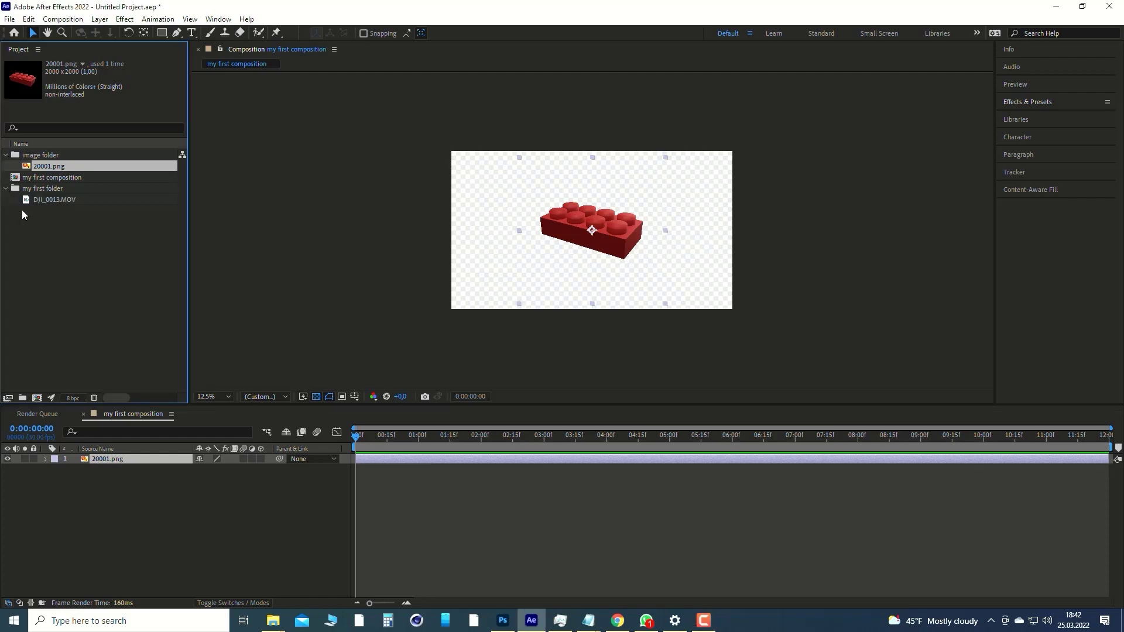
pyautogui.click(44, 199)
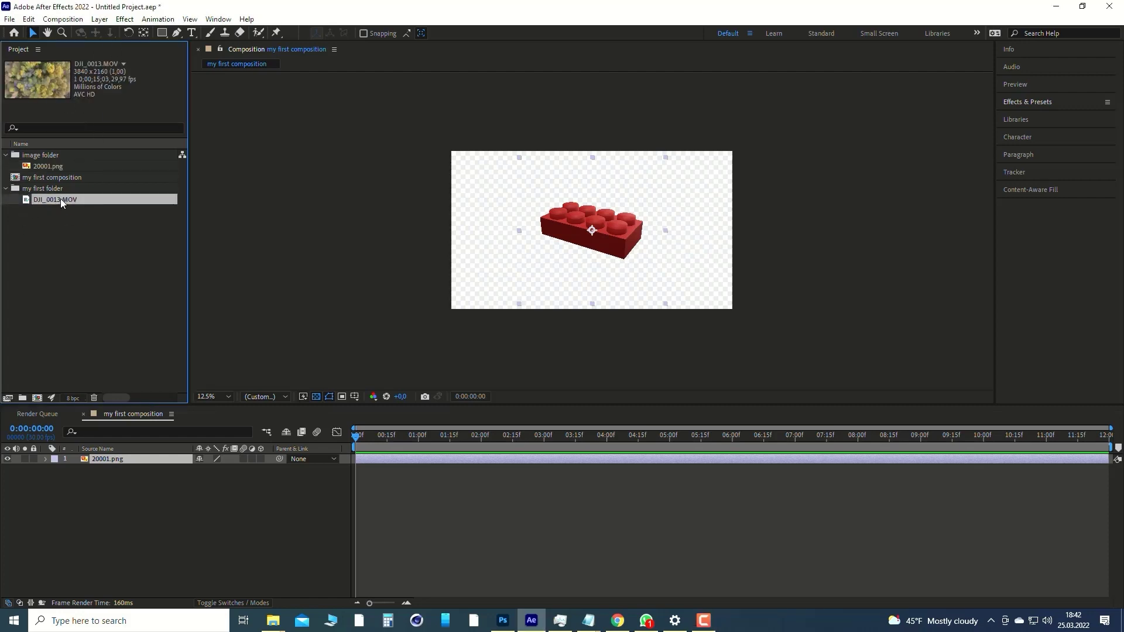
pyautogui.moveTo(59, 198); pyautogui.dragTo(114, 492)
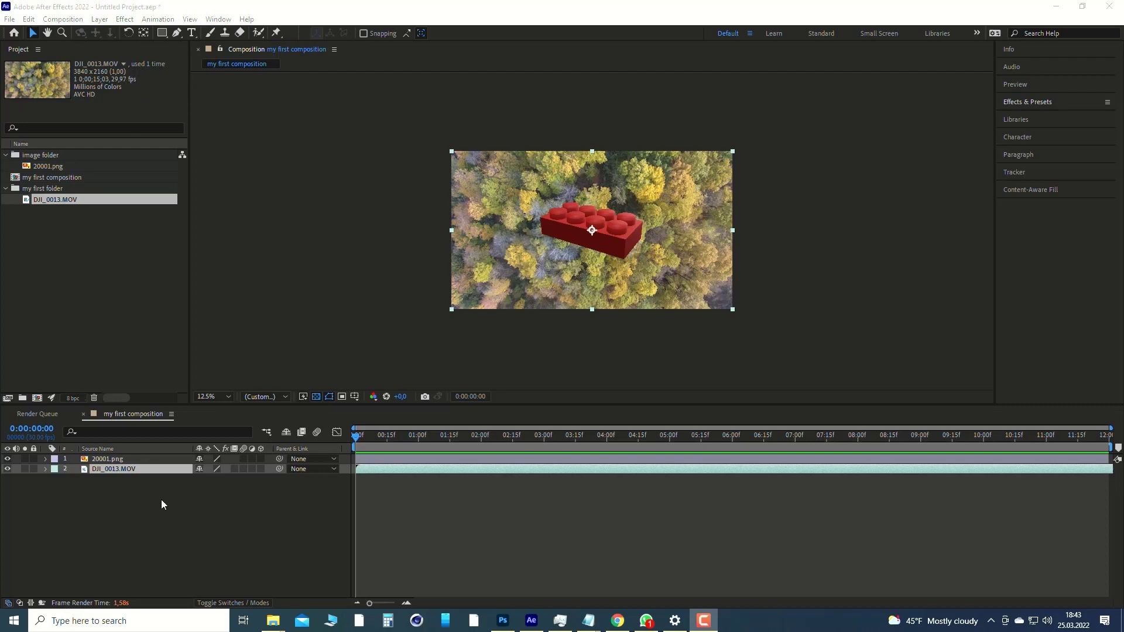
# Set the composition's duration to 0:00:15:03 and its frame rate to 29.97 fps to match the video clip.
pyautogui.rightClick(171, 511)
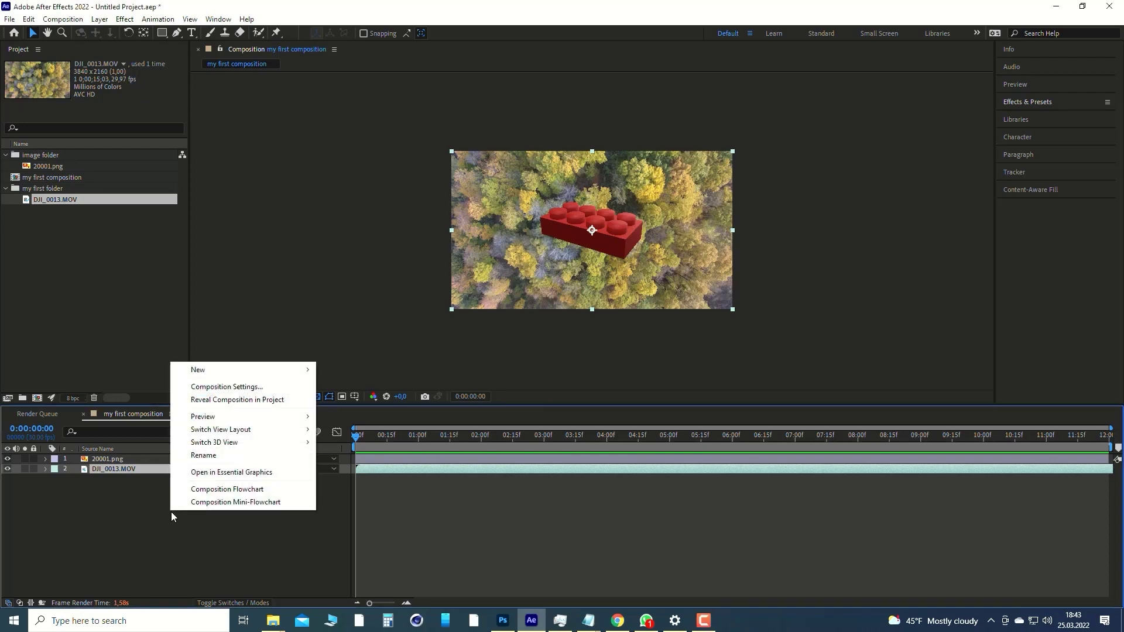
pyautogui.click(220, 387)
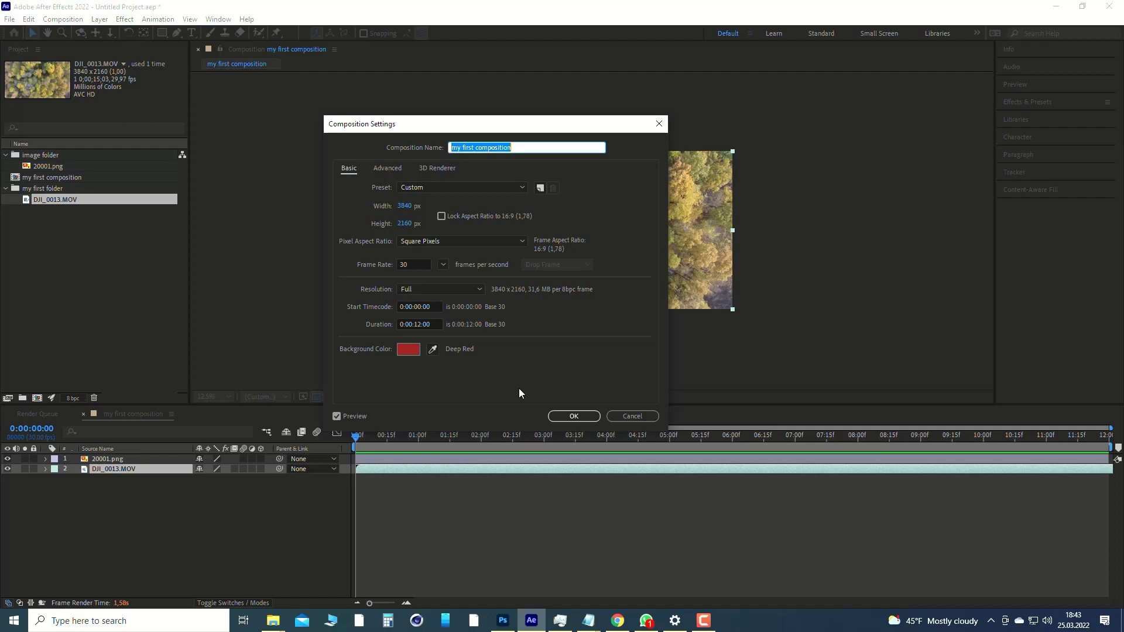
pyautogui.click(419, 323)
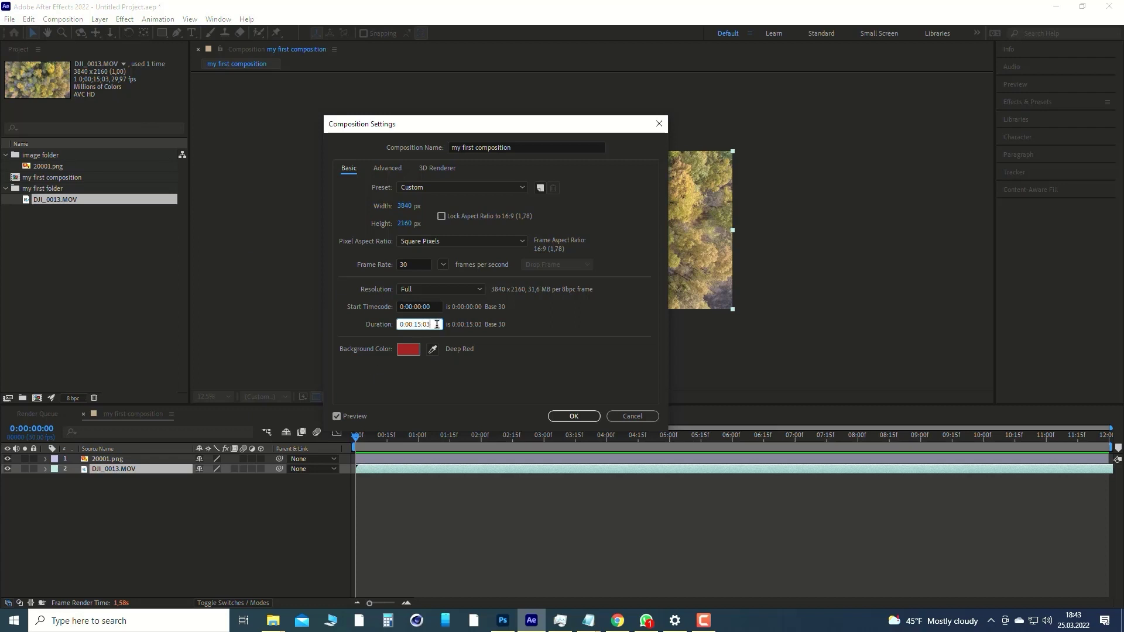
pyautogui.click(414, 265)
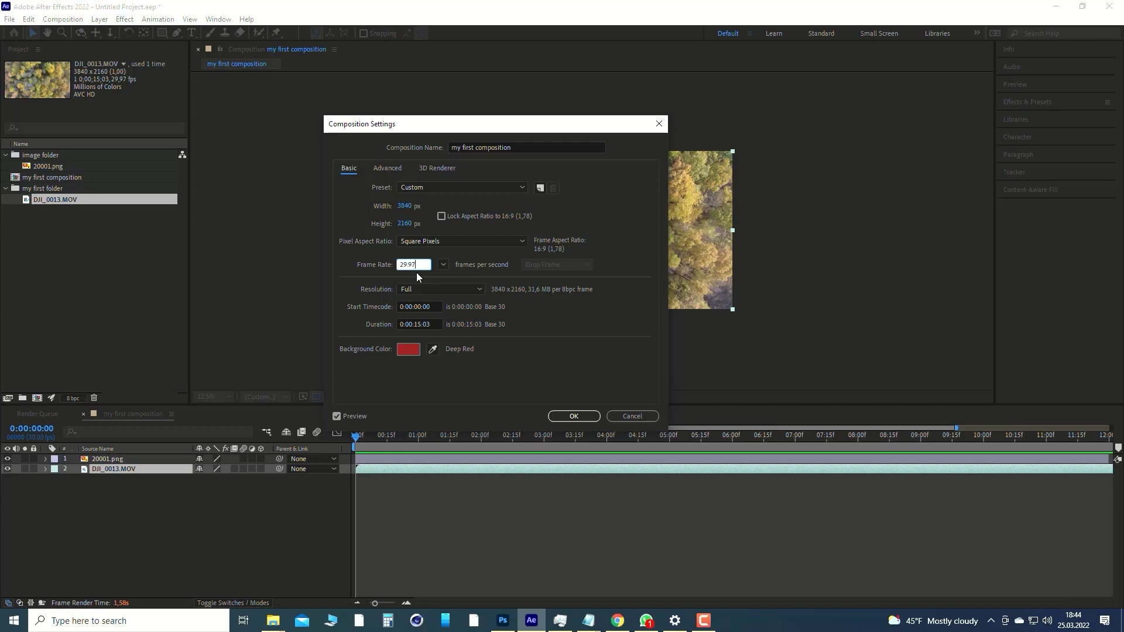
pyautogui.write('7')
pyautogui.click(565, 418)
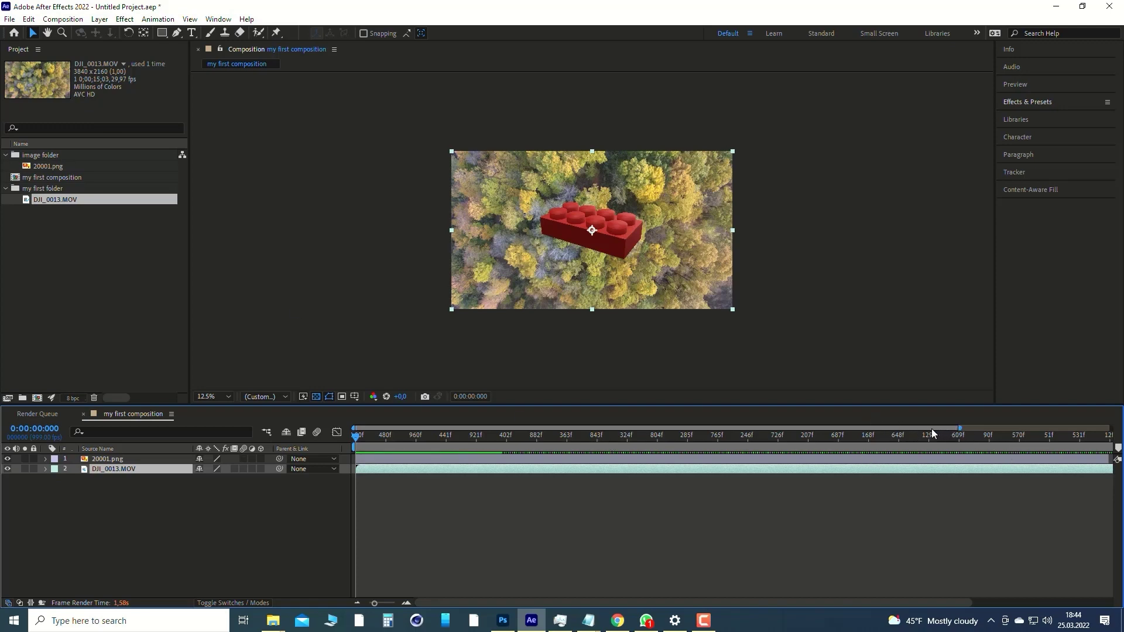
# Zoom the timeline in and out in time, ending with only the first part of the composition in range.
pyautogui.moveTo(959, 429)
pyautogui.mouseDown()
pyautogui.moveTo(1115, 423)
pyautogui.moveTo(1010, 427)
pyautogui.moveTo(644, 401)
pyautogui.moveTo(1003, 412)
pyautogui.moveTo(920, 424)
pyautogui.mouseUp()
pyautogui.moveTo(819, 444); pyautogui.dragTo(862, 433)
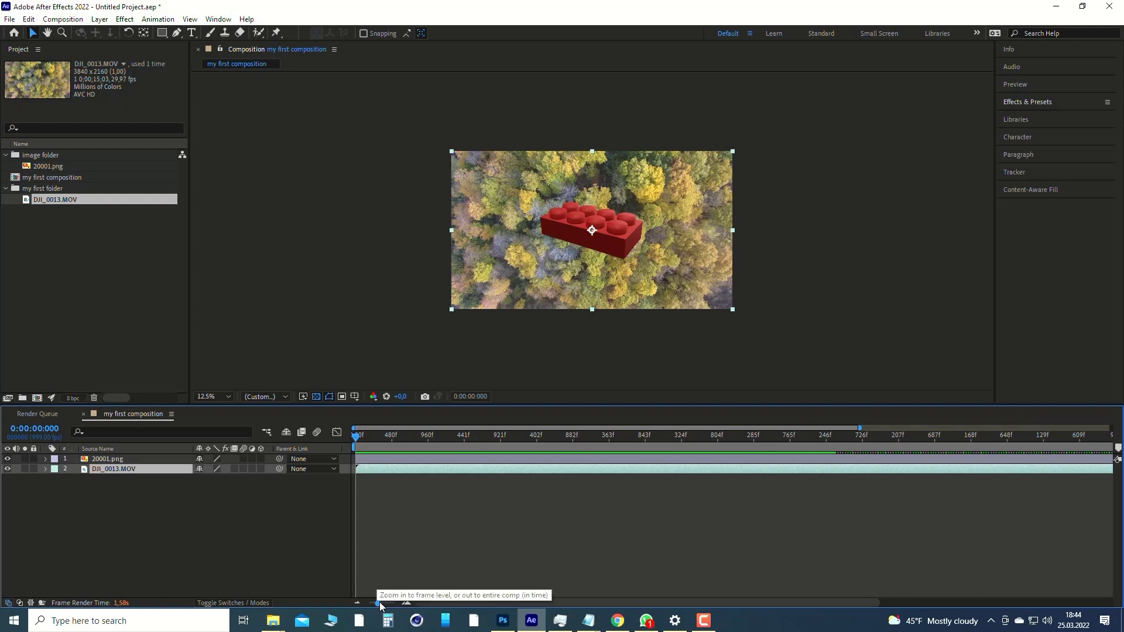
pyautogui.moveTo(380, 606); pyautogui.dragTo(390, 605)
pyautogui.moveTo(551, 428); pyautogui.dragTo(726, 428)
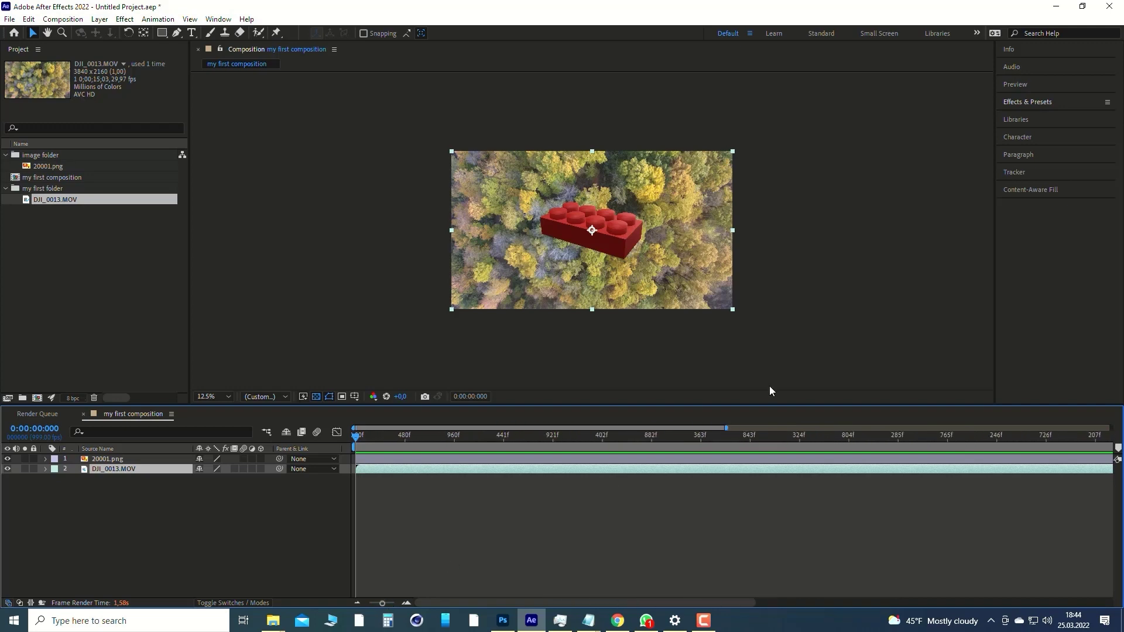